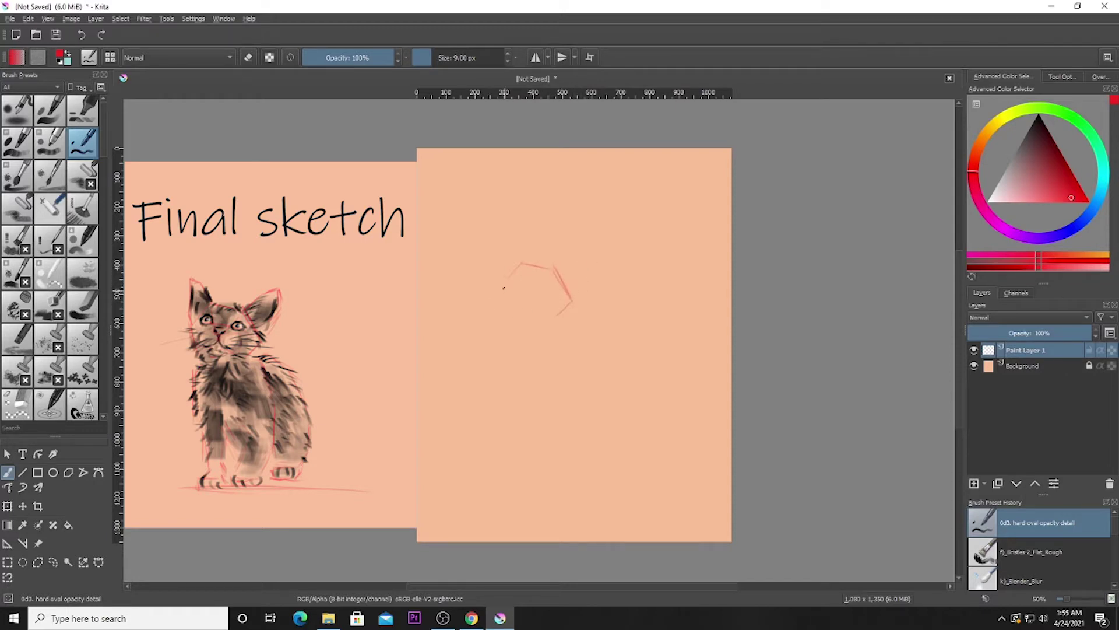
Step: Sketch the kitten's head, facial guidelines and two pointed ears in thin red lines
drag(501, 285, 509, 315)
drag(522, 264, 503, 285)
drag(514, 246, 522, 263)
drag(501, 252, 500, 277)
mouse_move(558, 266)
mouse_down()
mouse_move(590, 249)
mouse_move(579, 291)
mouse_up()
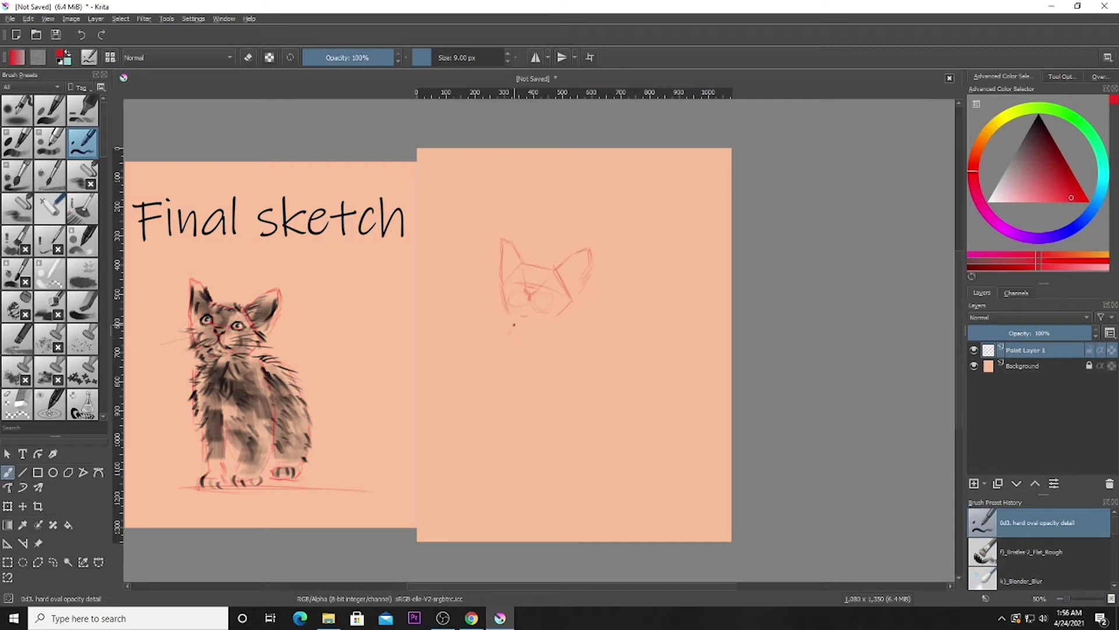
Step: Sketch the kitten's chest, front legs, curved back, hind paw and a ground line in red
mouse_move(513, 325)
mouse_down()
mouse_move(506, 375)
mouse_move(502, 339)
mouse_move(505, 379)
mouse_up()
drag(583, 383, 585, 412)
drag(499, 445, 670, 446)
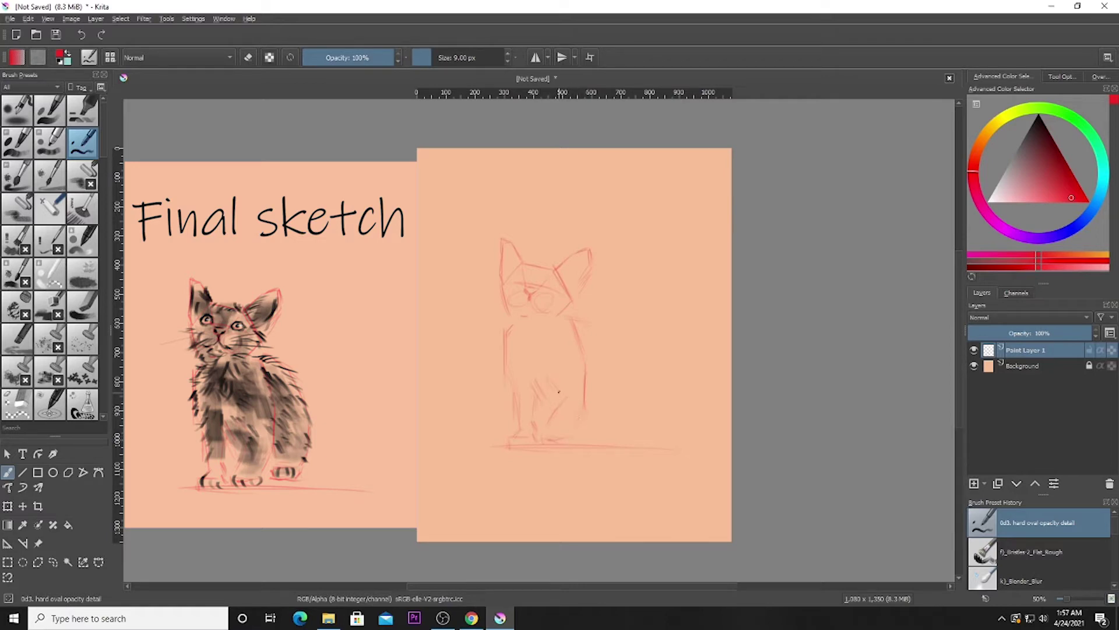
key(e)
key(e)
drag(584, 437, 582, 436)
Step: Add a new paint layer and draw the eye on the left of the face in black, erasing and redoing stray strokes
key(d)
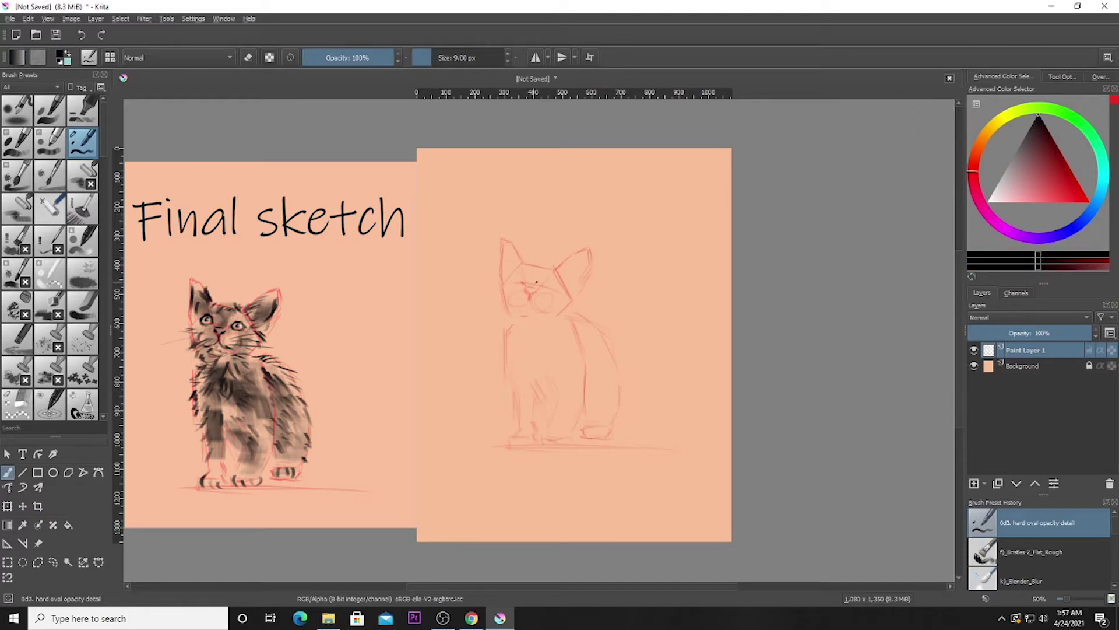
key(Insert)
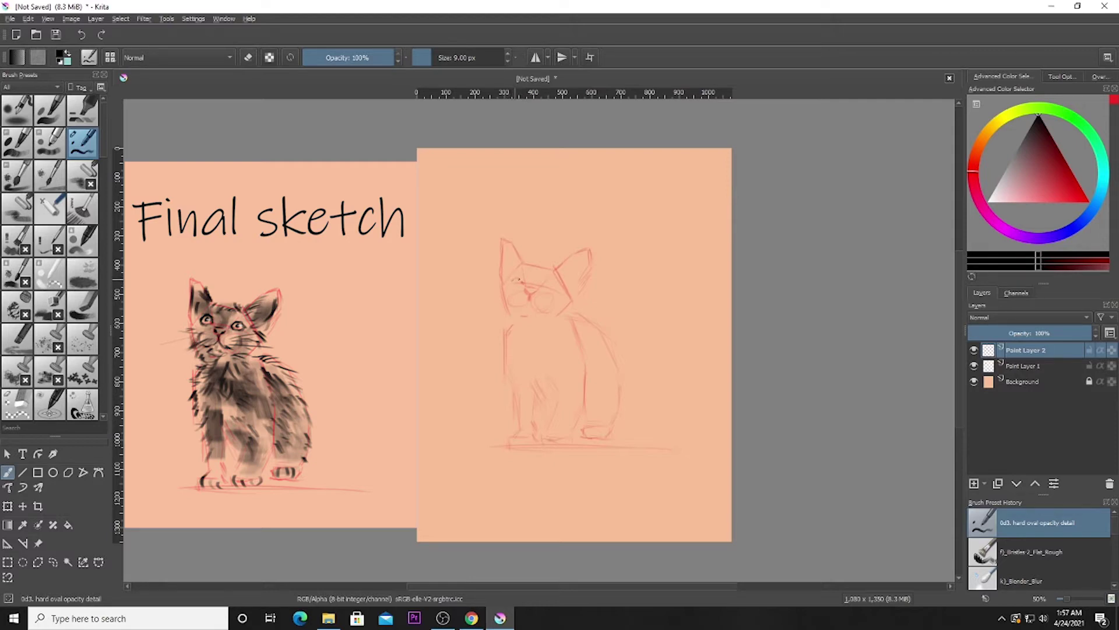
drag(517, 280, 522, 284)
key(ctrl)
key(ctrl+z)
drag(517, 277, 518, 276)
key(e)
key(e)
drag(511, 279, 519, 282)
key(ctrl+z)
drag(513, 278, 520, 281)
key(e)
key(e)
key(e)
key(e)
drag(519, 271, 525, 275)
key(ctrl+z)
Step: Draw the kitten's nose and outline the eye on the right of the face in black
drag(533, 287, 529, 288)
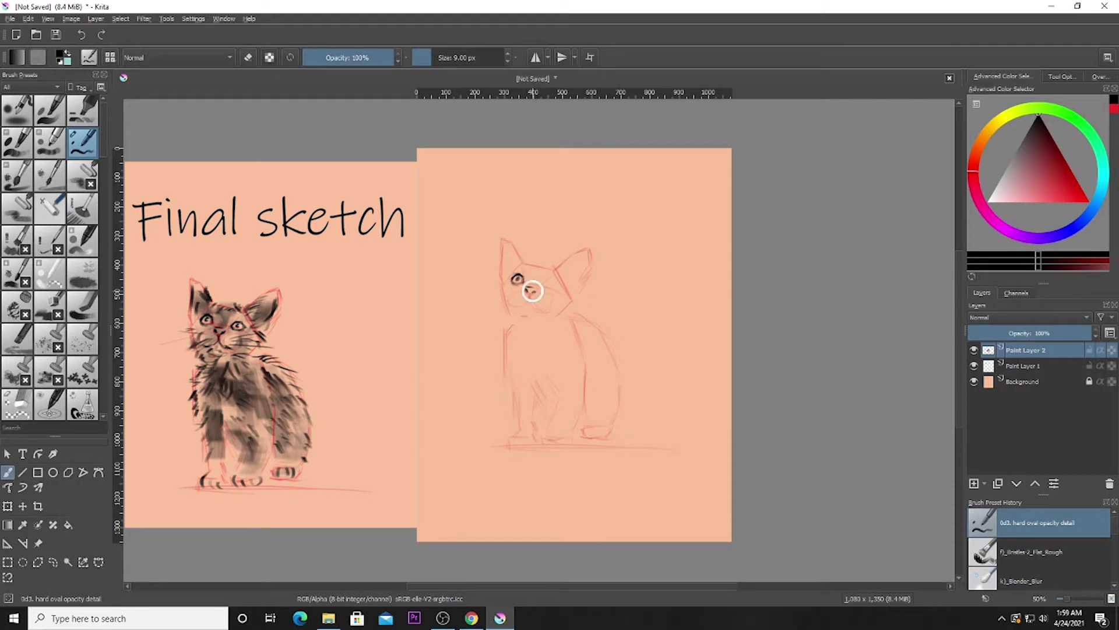
drag(527, 288, 533, 293)
drag(540, 284, 554, 284)
key(e)
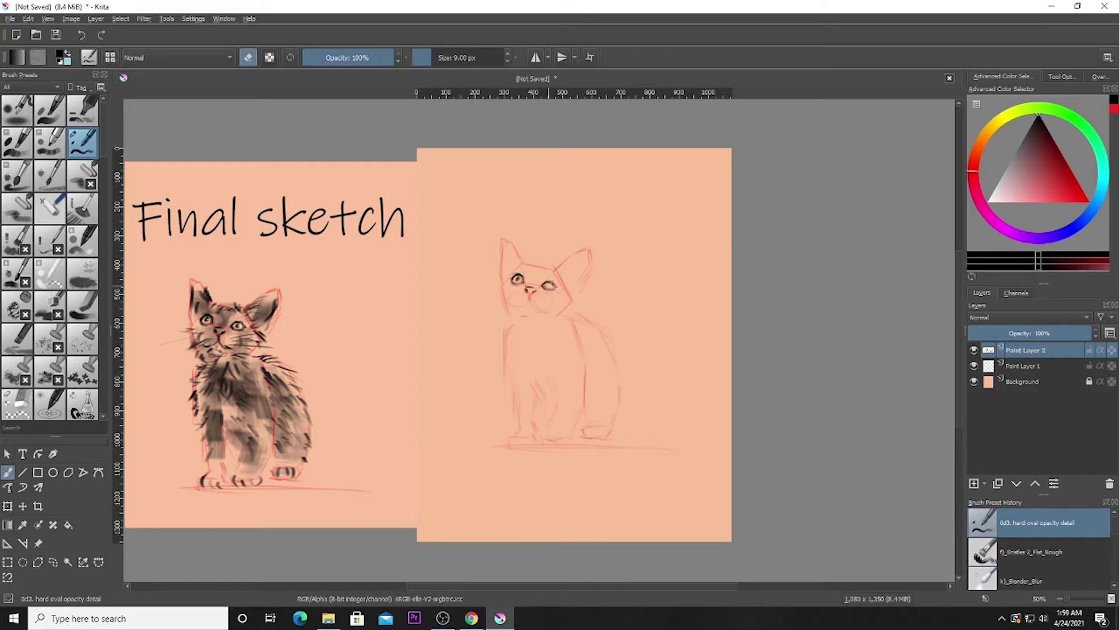
key(e)
key(e)
key(e)
key(e)
key(e)
key(e)
Step: Refine the right-hand eye and draw the mouth and chin line in black
drag(536, 278, 554, 275)
key(e)
click(549, 285)
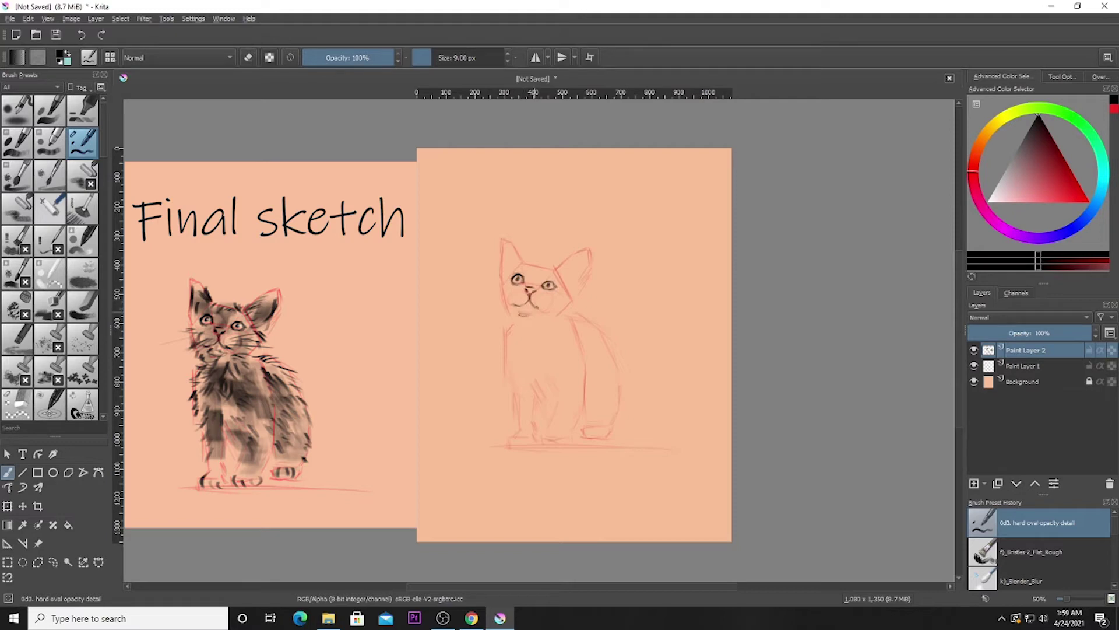
drag(534, 312, 522, 314)
click(432, 57)
key(bracketright)
drag(517, 263, 518, 263)
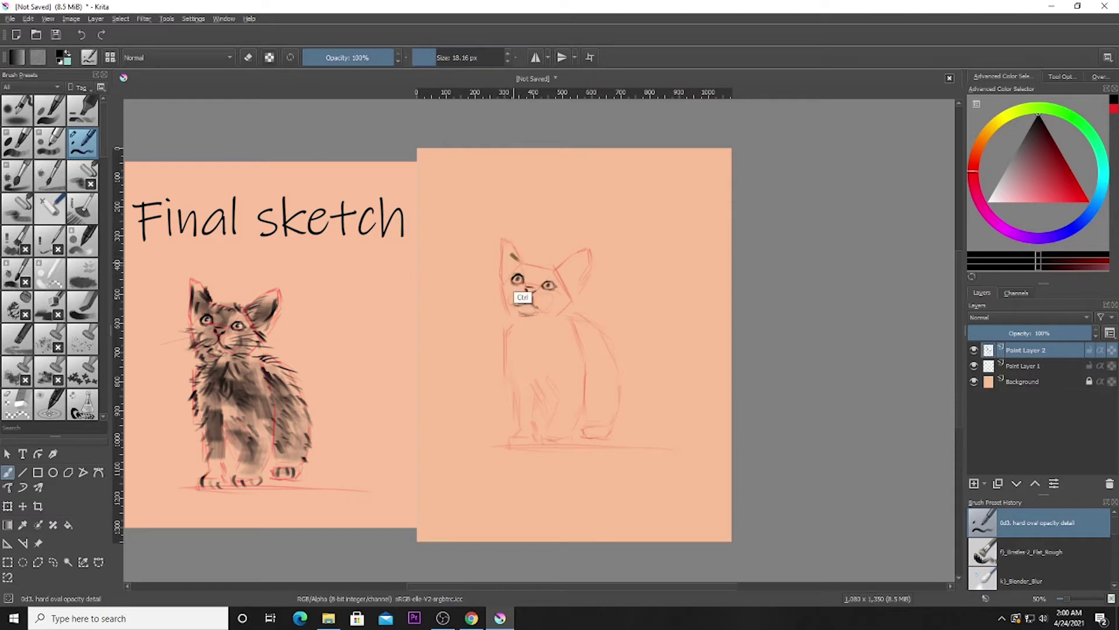
key(ctrl+z)
Step: Filter the brush presets by the Paint tag, choose Bristles-5 Flat and set its size to 5.19 px
click(32, 87)
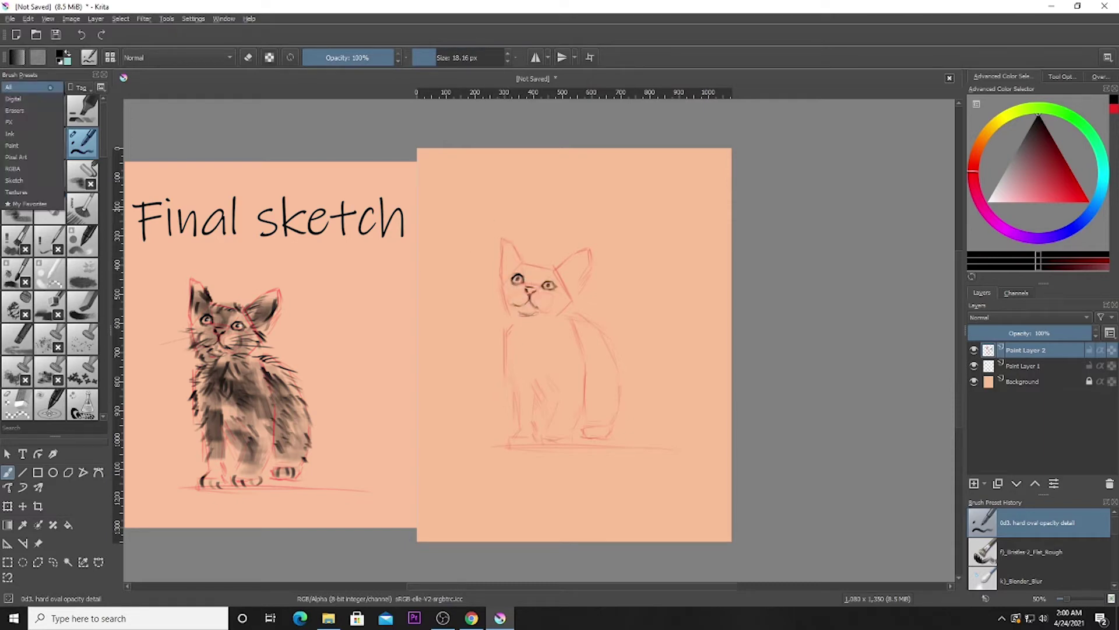
click(32, 87)
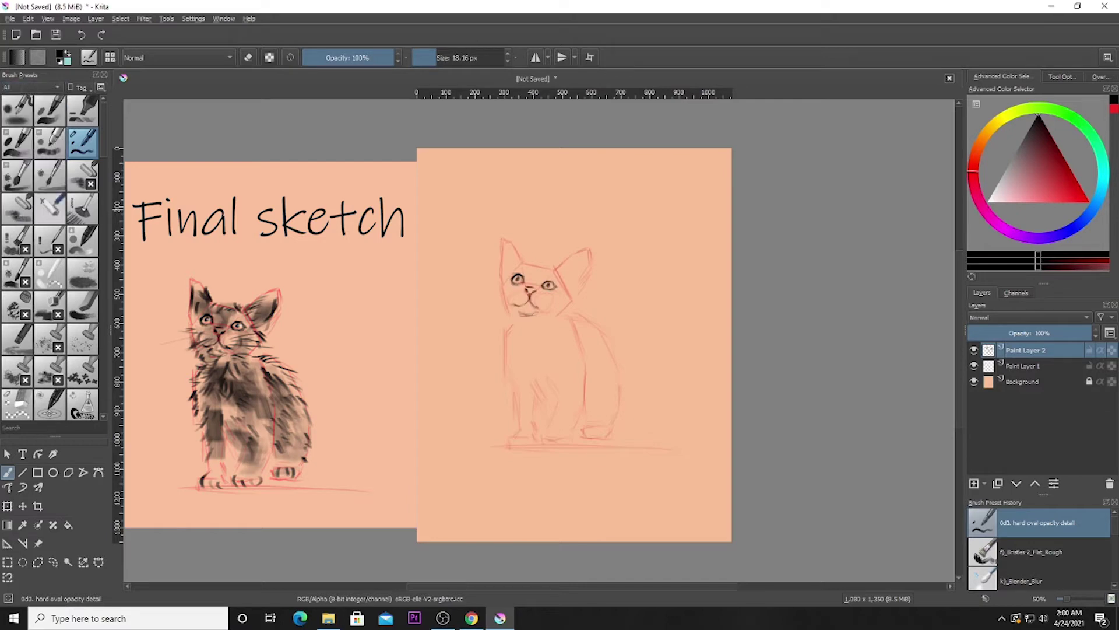
scroll(54, 257, down, 2)
click(32, 87)
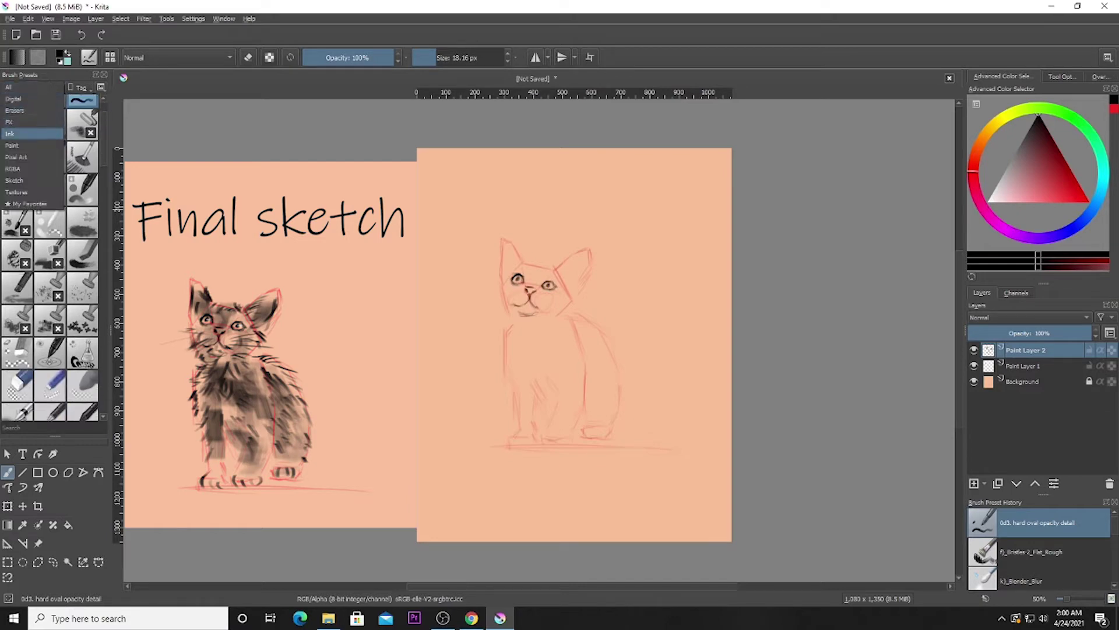
click(33, 149)
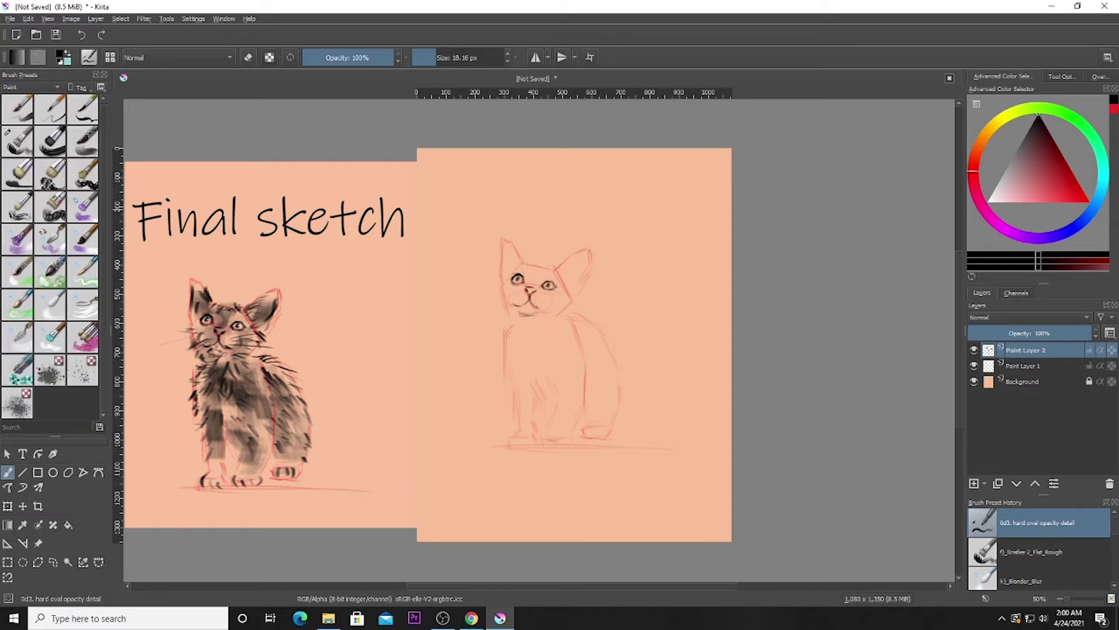
click(18, 174)
click(430, 57)
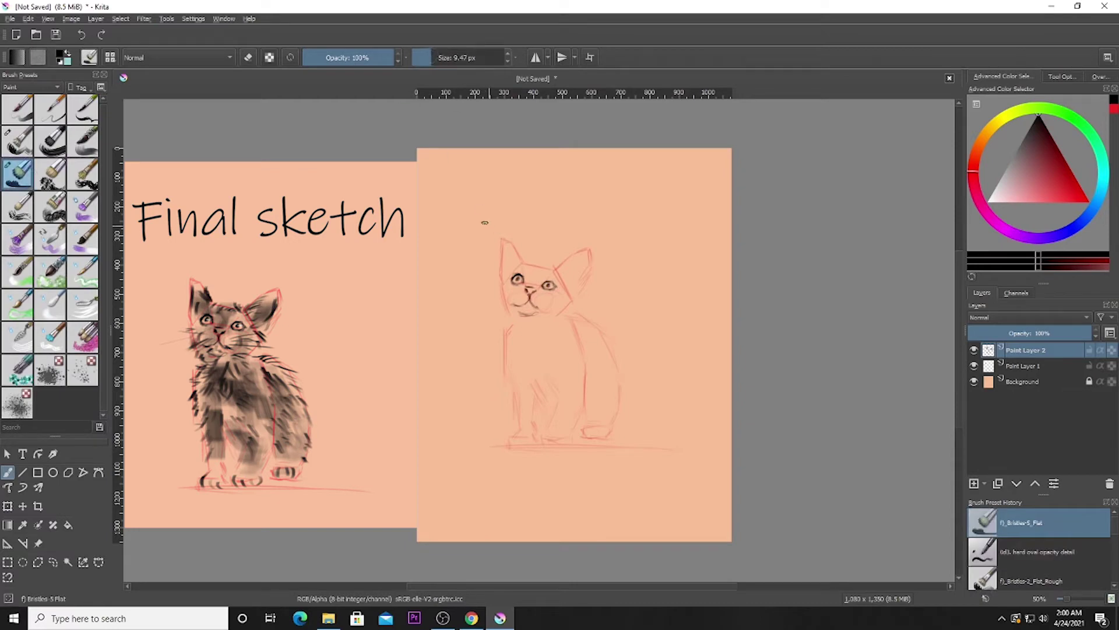
drag(485, 222, 498, 225)
key(ctrl+z)
click(424, 61)
click(427, 57)
Step: Paint black fur strokes in the left-hand ear, on the cheek and down the left side of the chest and front leg
mouse_move(521, 258)
mouse_down()
mouse_move(517, 249)
mouse_move(523, 261)
mouse_move(502, 270)
mouse_up()
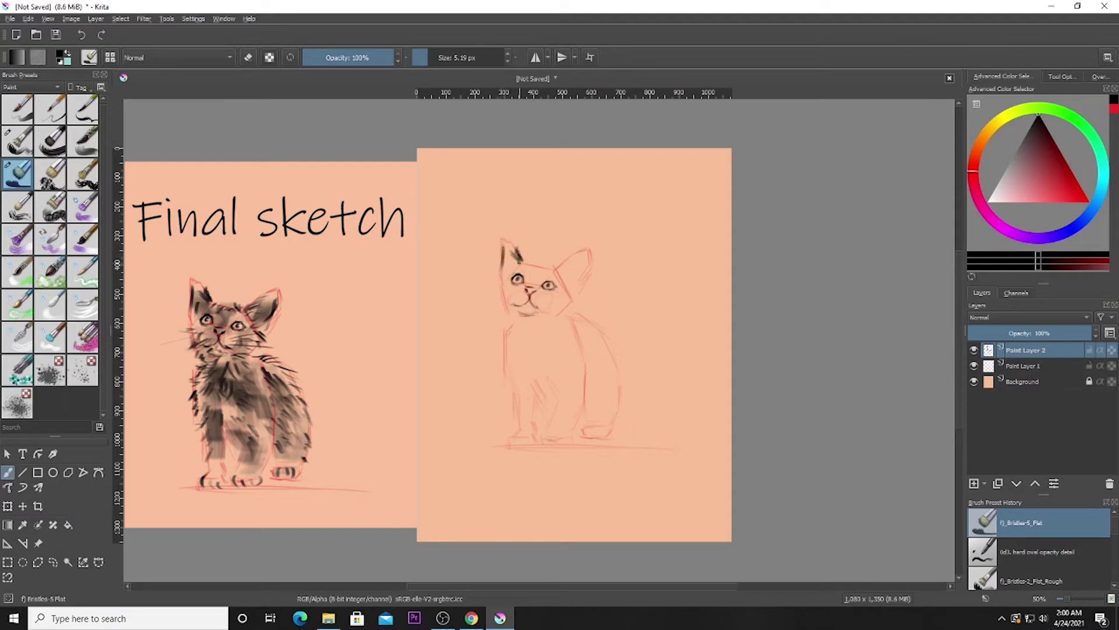
drag(507, 286, 499, 309)
key(ctrl+z)
mouse_move(514, 292)
mouse_down()
mouse_move(516, 305)
mouse_move(500, 307)
mouse_move(517, 324)
mouse_move(503, 335)
mouse_move(510, 370)
mouse_up()
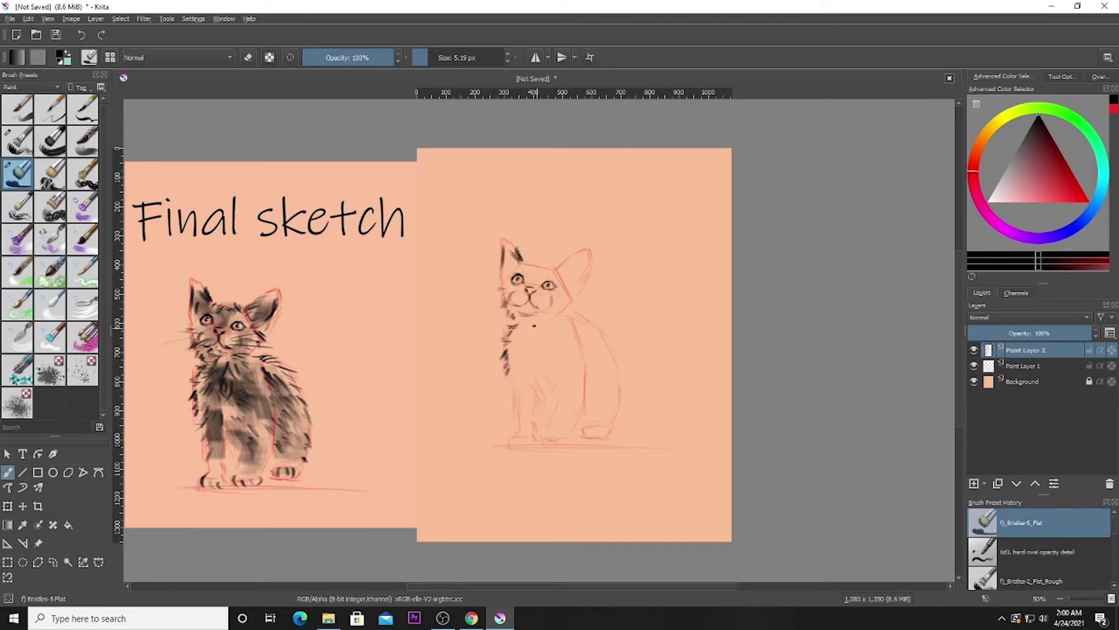
mouse_move(528, 318)
mouse_down()
mouse_move(510, 348)
mouse_move(518, 376)
mouse_move(505, 389)
mouse_move(519, 386)
mouse_move(531, 419)
mouse_move(523, 427)
mouse_move(542, 398)
mouse_move(542, 426)
mouse_move(529, 375)
mouse_move(553, 379)
mouse_up()
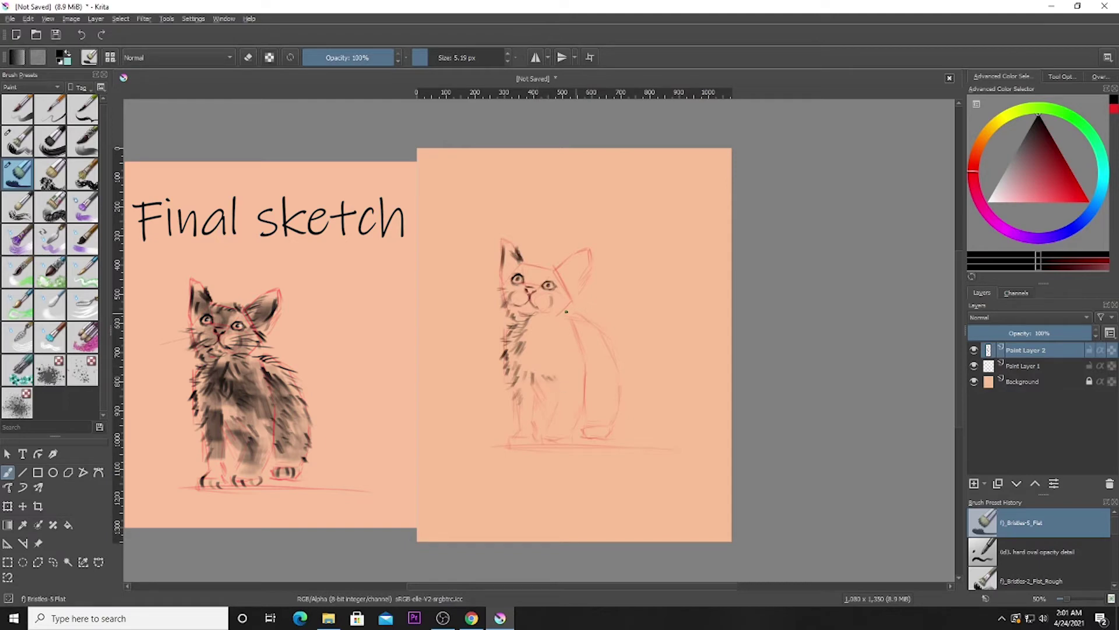
Step: Paint black fur strokes on the neck, right-hand ear, forehead and upper back
drag(543, 313, 559, 319)
drag(560, 270, 569, 265)
mouse_move(529, 263)
mouse_down()
mouse_move(561, 269)
mouse_move(553, 263)
mouse_move(590, 256)
mouse_move(563, 302)
mouse_move(608, 331)
mouse_move(613, 353)
mouse_up()
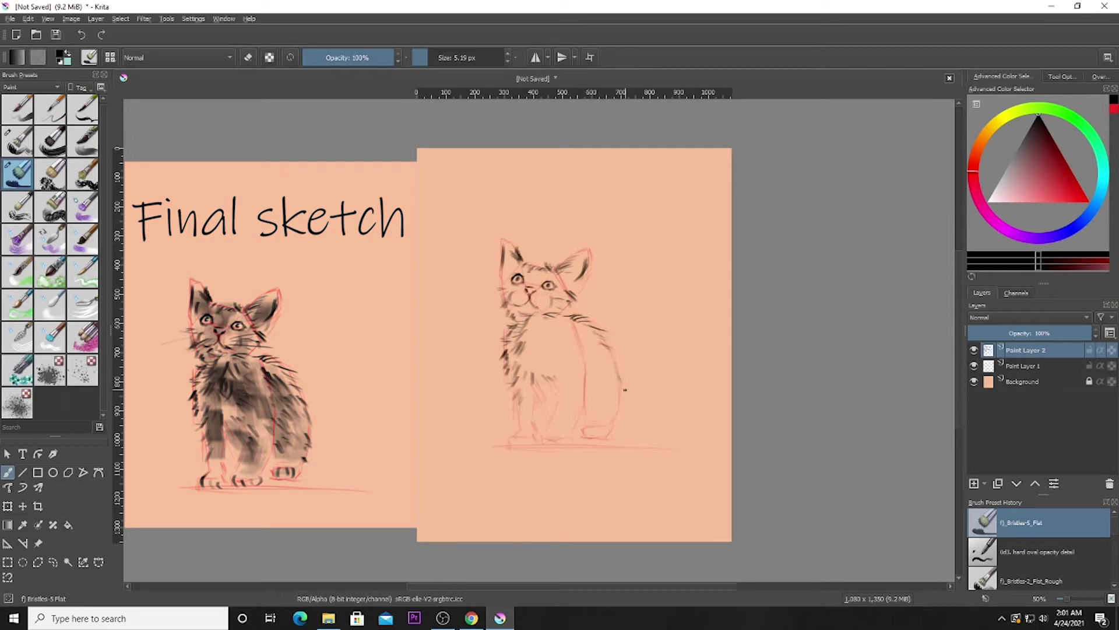
Step: Add fur strokes down the back and flank, and draw the toes of the hind paw
mouse_move(606, 353)
mouse_down()
mouse_move(620, 371)
mouse_move(602, 362)
mouse_move(601, 378)
mouse_up()
drag(588, 430, 600, 432)
drag(574, 329, 579, 337)
drag(575, 332, 582, 344)
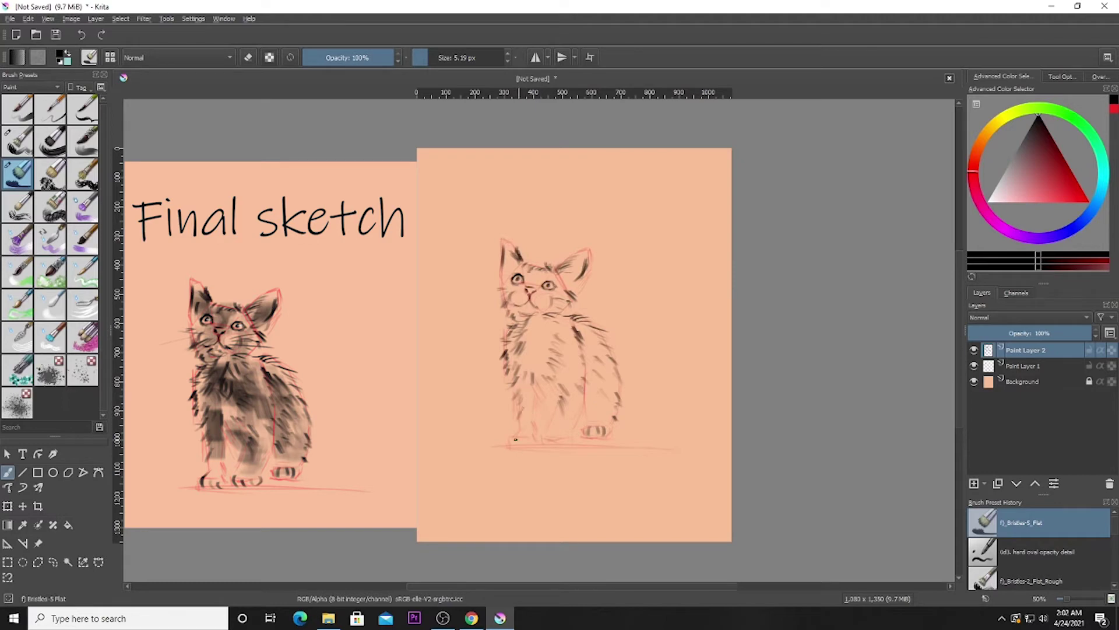
Step: Draw the toes of both front paws and add short fur strokes to the middle of the chest
drag(512, 436, 531, 446)
drag(544, 436, 571, 444)
mouse_move(532, 323)
mouse_down()
mouse_move(526, 357)
mouse_move(539, 364)
mouse_move(543, 335)
mouse_up()
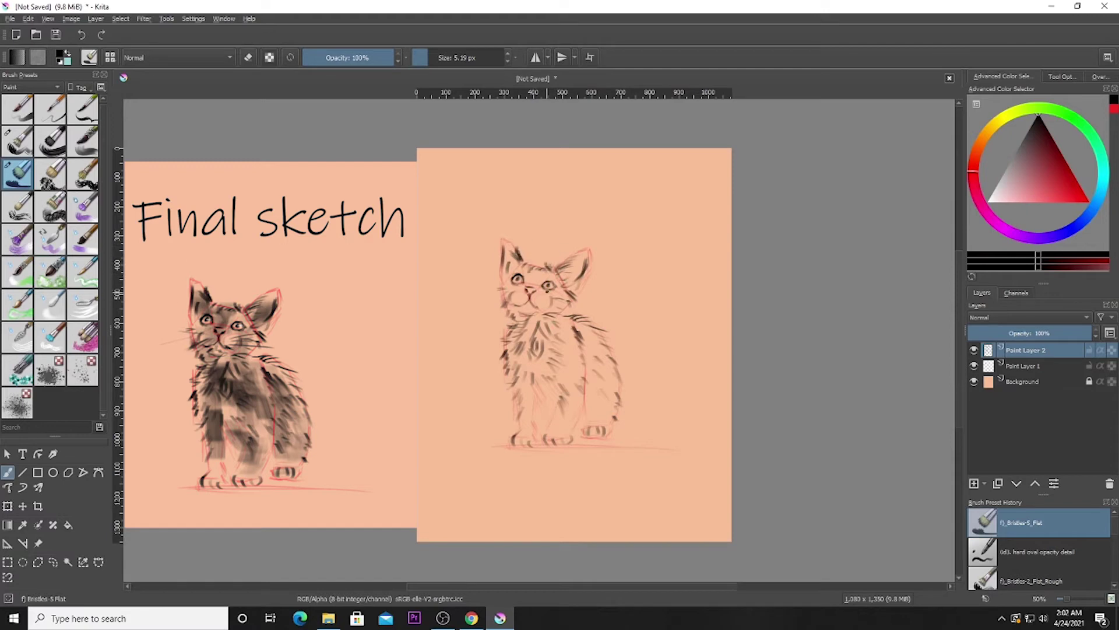
Step: Darken the area below the nose and draw whiskers on both sides of the muzzle
drag(532, 290, 530, 295)
drag(538, 298, 559, 299)
key(ctrl)
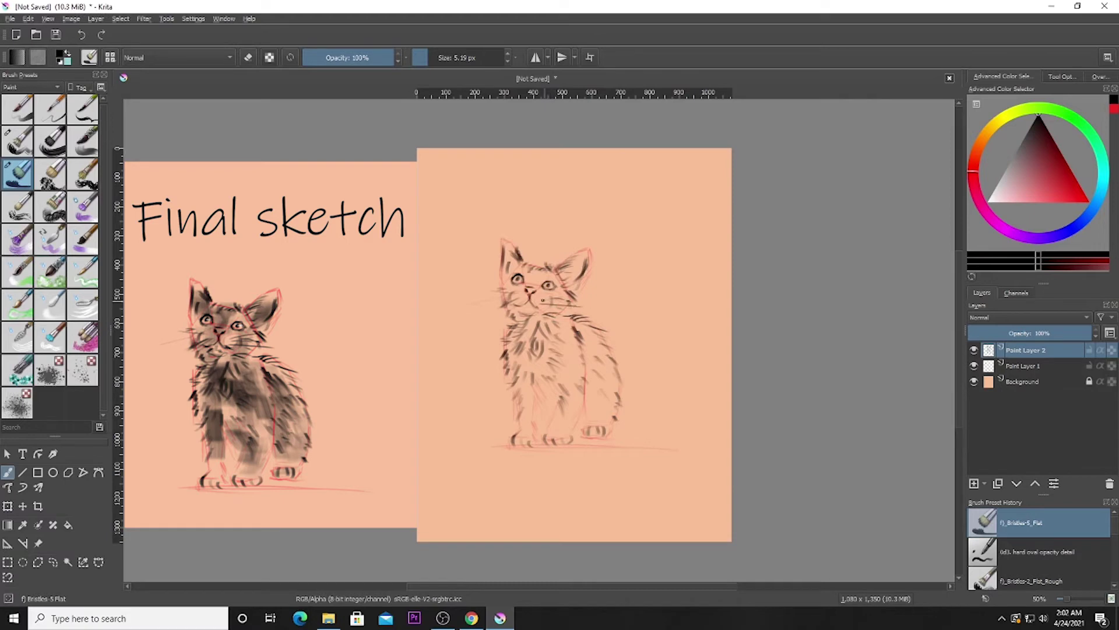
drag(541, 297, 572, 302)
drag(503, 300, 469, 305)
Step: Add near-white highlights to both eyes and restore black as the painting colour
click(993, 195)
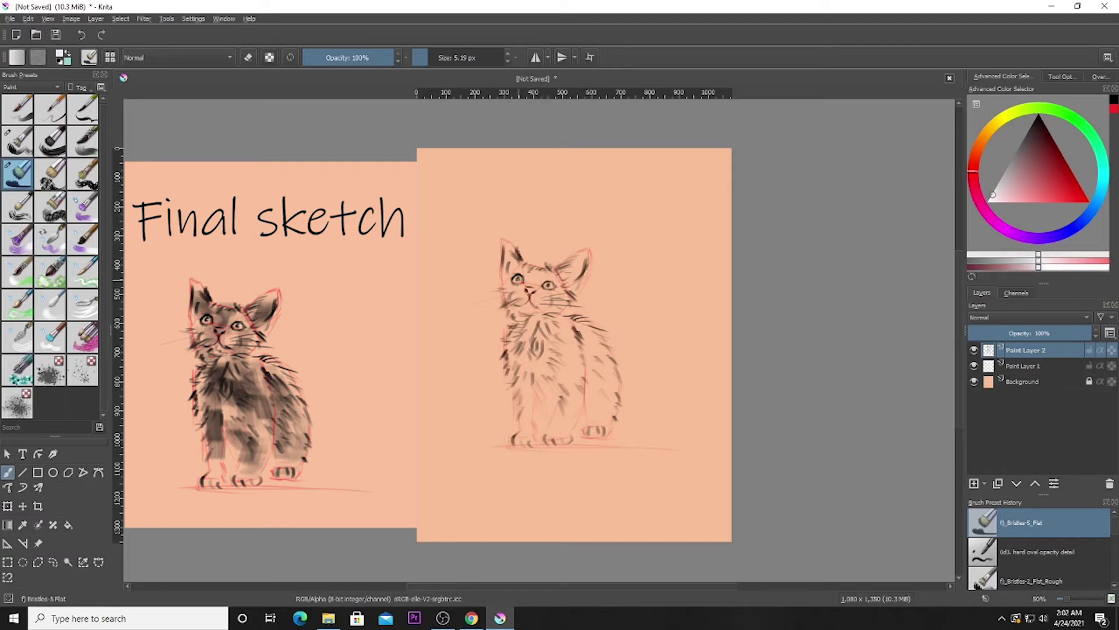
click(518, 280)
click(556, 287)
key(d)
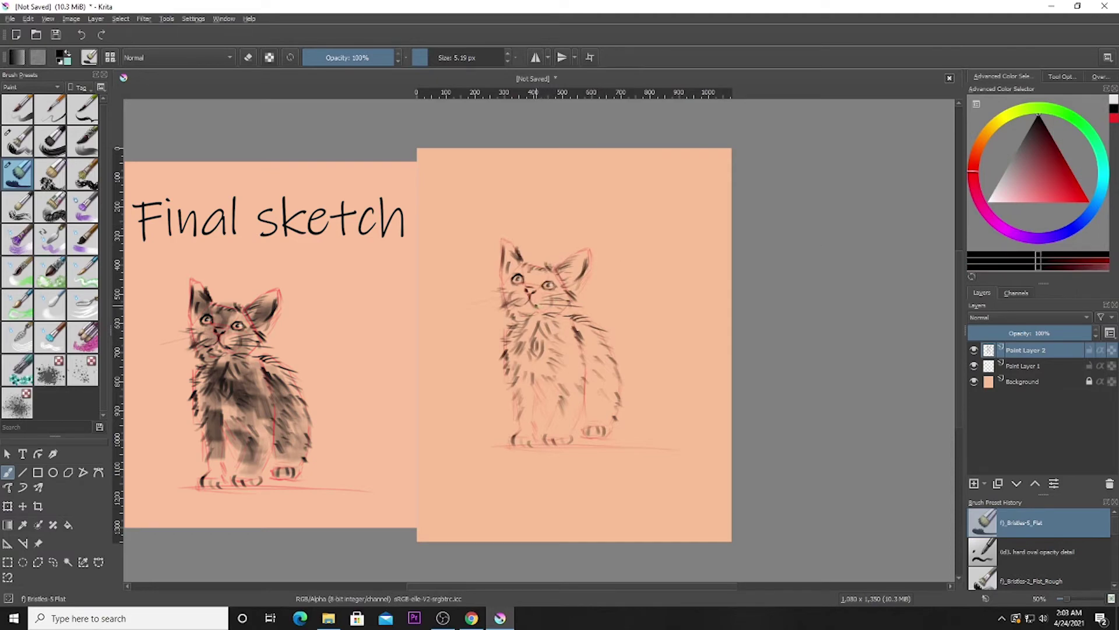
Step: Shade the kitten's face, chest and front legs in black and set the brush size to 25.64 px
drag(544, 308, 537, 306)
mouse_move(588, 414)
mouse_down()
mouse_move(599, 357)
mouse_move(590, 355)
mouse_move(593, 374)
mouse_move(585, 347)
mouse_move(602, 353)
mouse_move(613, 378)
mouse_move(610, 401)
mouse_move(600, 401)
mouse_move(579, 338)
mouse_move(560, 344)
mouse_move(573, 367)
mouse_move(553, 331)
mouse_move(569, 358)
mouse_move(542, 351)
mouse_move(553, 354)
mouse_move(529, 362)
mouse_move(532, 325)
mouse_move(572, 346)
mouse_move(563, 416)
mouse_move(572, 400)
mouse_move(539, 381)
mouse_move(560, 407)
mouse_move(535, 380)
mouse_move(528, 400)
mouse_move(522, 358)
mouse_move(576, 350)
mouse_move(565, 346)
mouse_move(578, 386)
mouse_move(553, 331)
mouse_up()
click(439, 57)
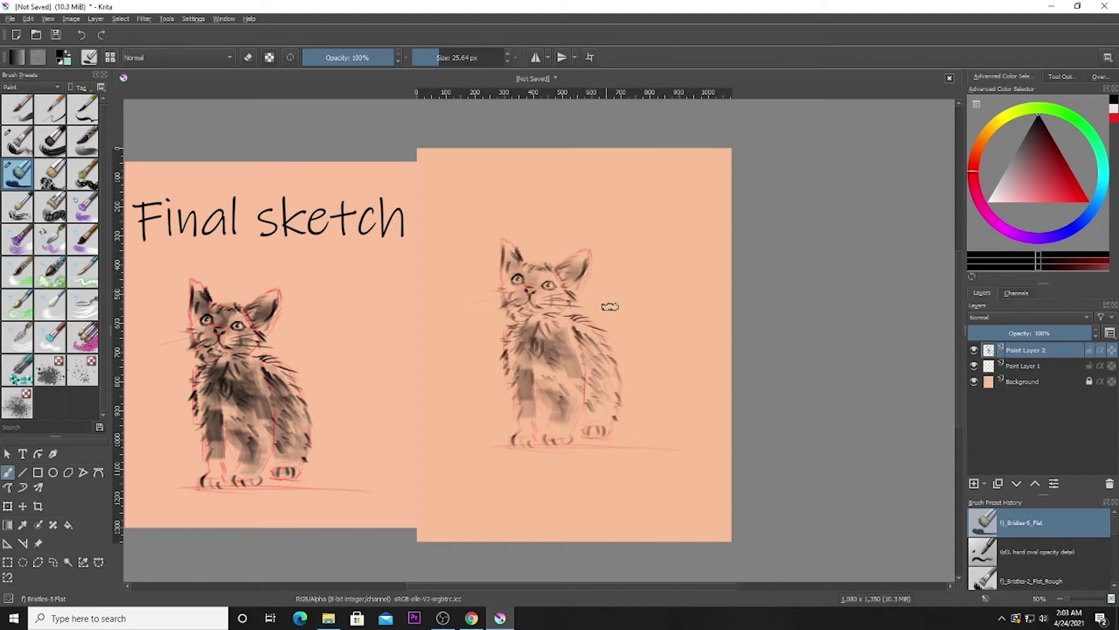
Step: Add a new layer directly above the Background and shade the kitten's head and body on it, undoing a stray stroke
click(1023, 366)
click(1023, 381)
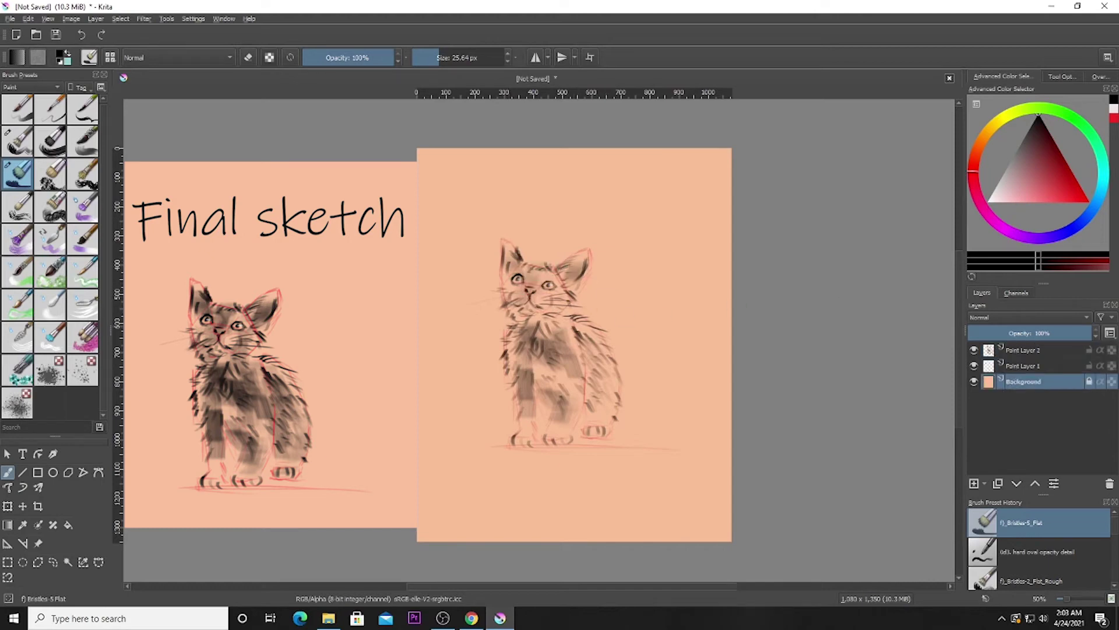
click(974, 483)
mouse_move(540, 284)
mouse_down()
mouse_move(517, 294)
mouse_move(509, 253)
mouse_move(529, 290)
mouse_move(510, 263)
mouse_move(515, 291)
mouse_move(524, 264)
mouse_move(532, 289)
mouse_move(535, 275)
mouse_move(522, 274)
mouse_move(525, 305)
mouse_move(558, 277)
mouse_move(552, 302)
mouse_move(571, 275)
mouse_move(533, 341)
mouse_move(518, 313)
mouse_move(550, 307)
mouse_move(529, 329)
mouse_move(516, 382)
mouse_move(544, 353)
mouse_move(559, 386)
mouse_move(568, 339)
mouse_move(598, 366)
mouse_move(578, 325)
mouse_move(598, 369)
mouse_move(583, 372)
mouse_move(610, 408)
mouse_move(601, 371)
mouse_move(614, 400)
mouse_move(594, 430)
mouse_up()
key(ctrl+z)
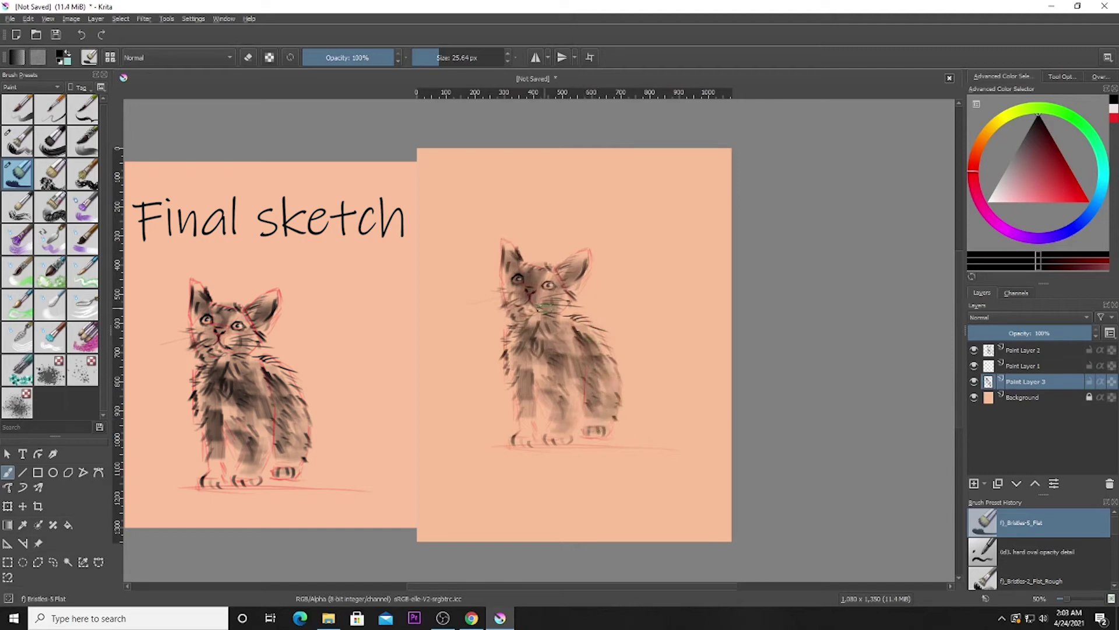
Step: Erase the new layer's shading over both eyes
key(e)
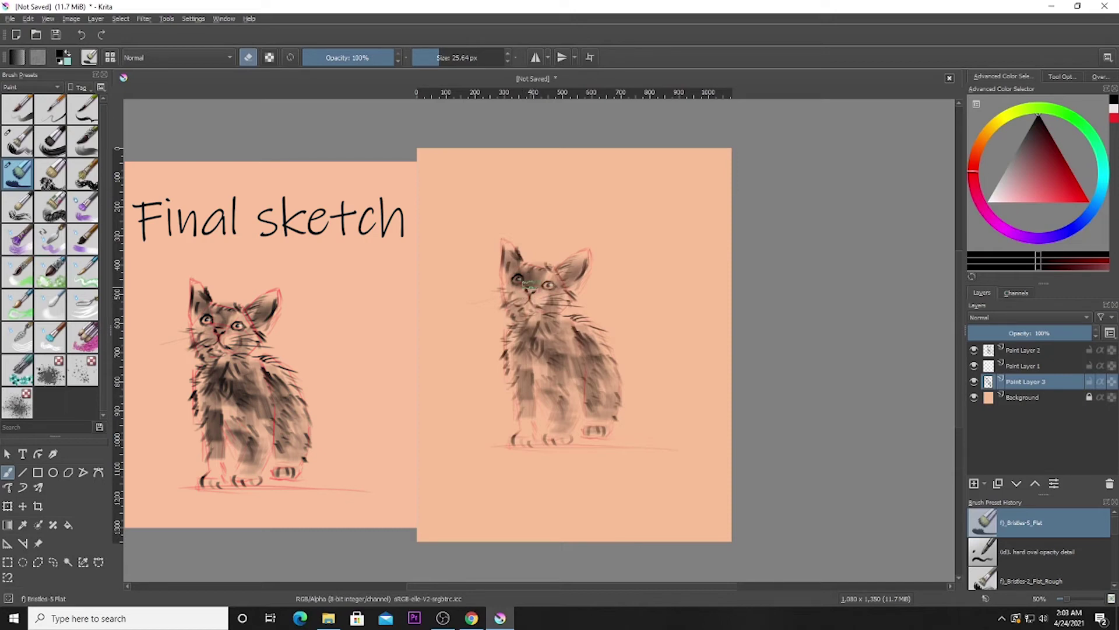
drag(517, 283, 550, 286)
key(e)
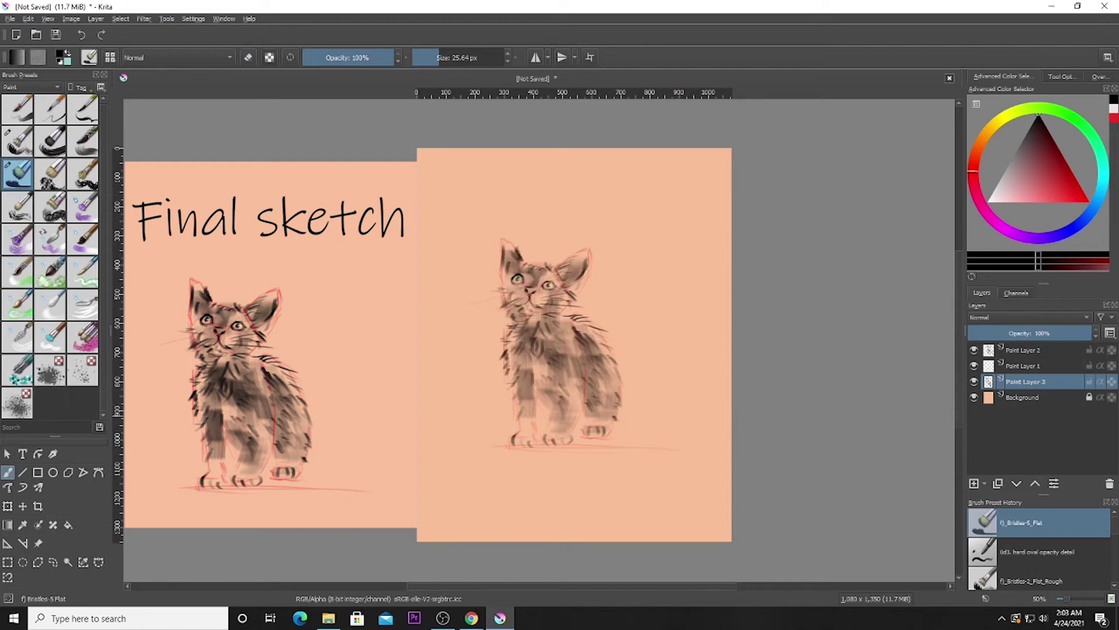
Step: Merge Paint Layer 1 and Paint Layer 2 into one layer
click(1024, 365)
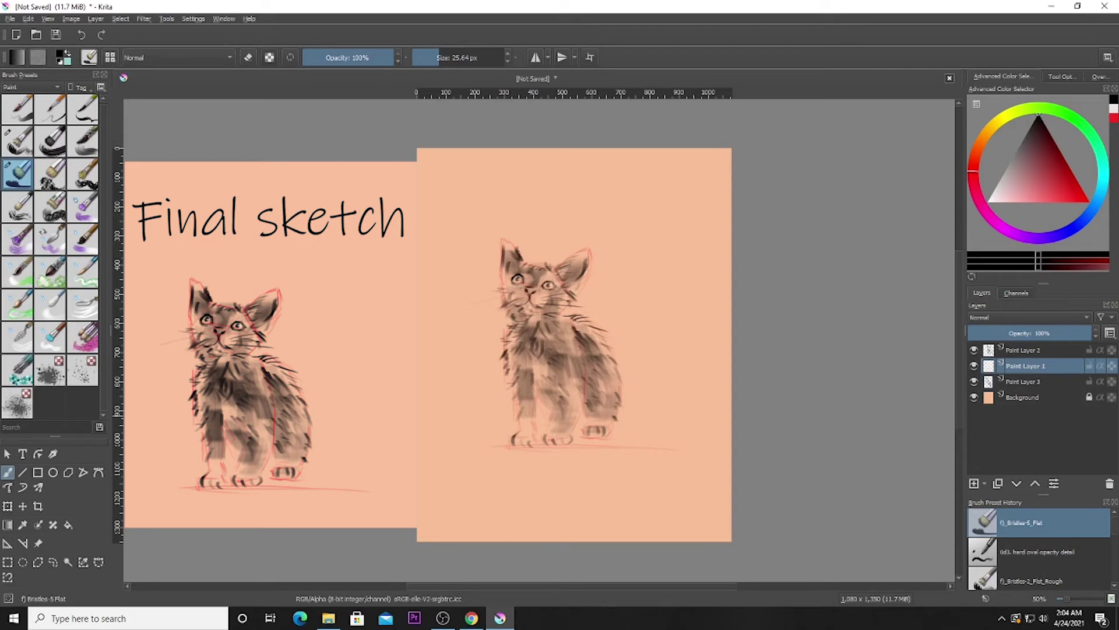
right_click(1026, 349)
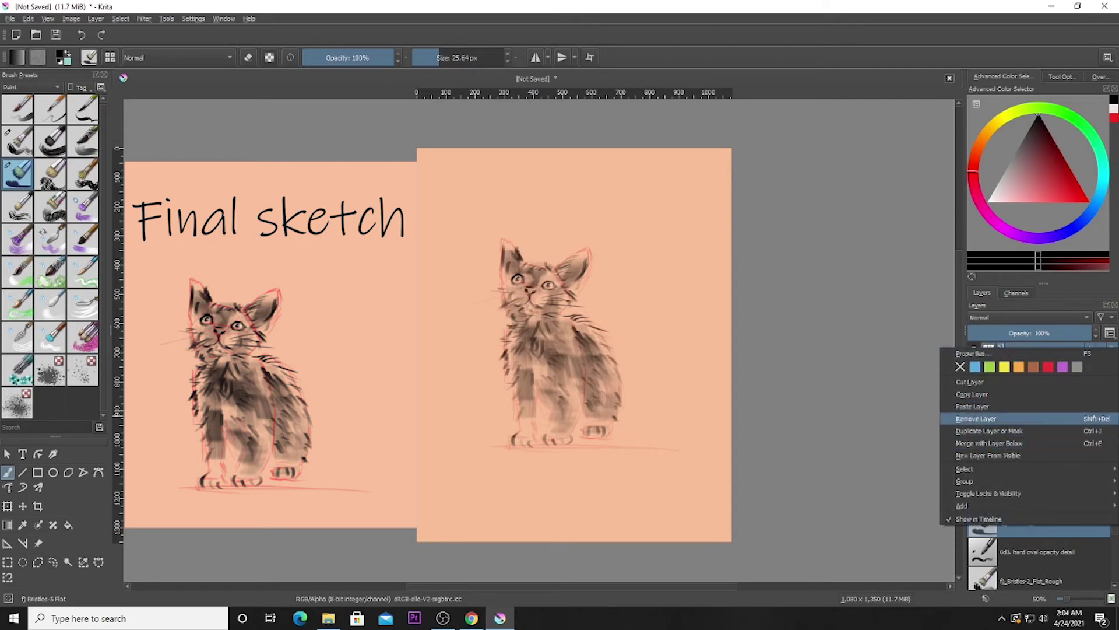
click(989, 443)
Step: Copy the merged layer, paste it twice and set the topmost copy's opacity to 42%
right_click(991, 352)
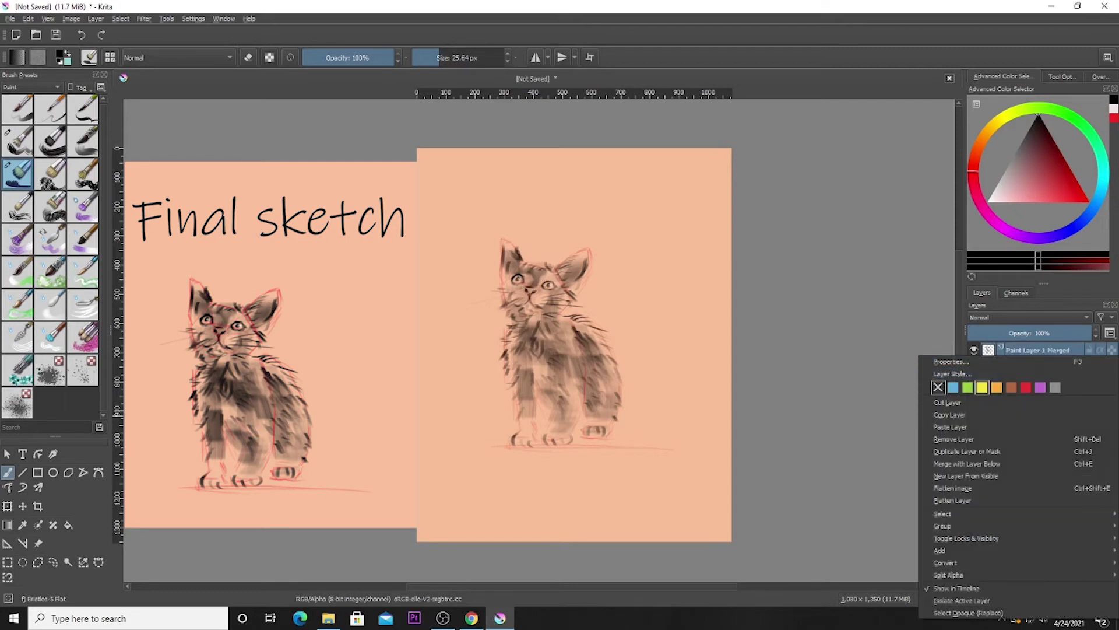
click(950, 415)
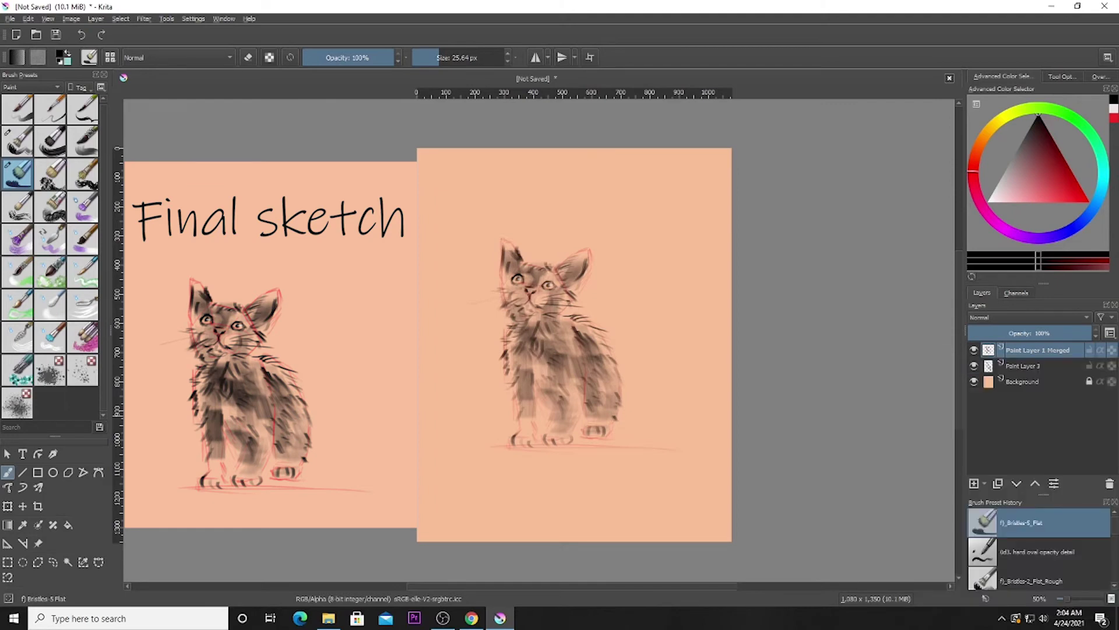
right_click(991, 351)
click(950, 428)
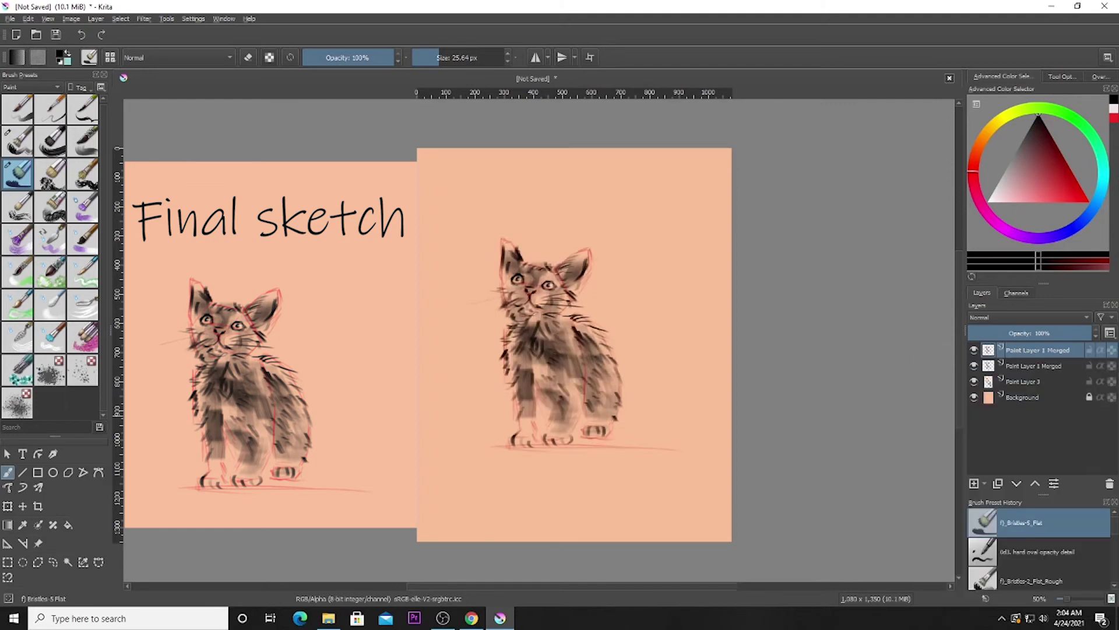
right_click(991, 351)
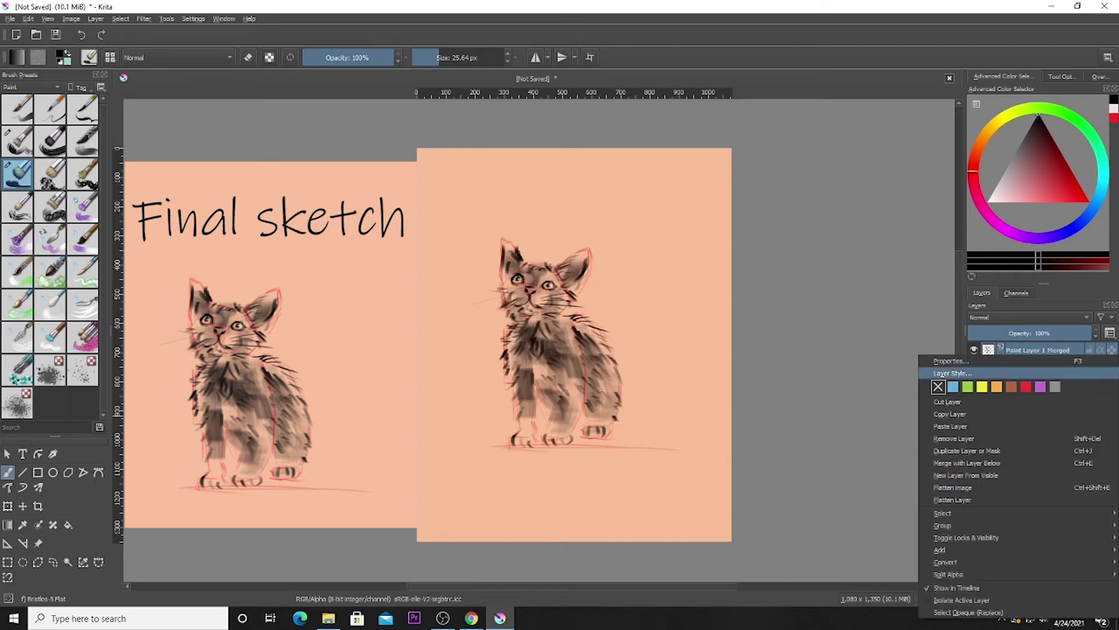
click(951, 427)
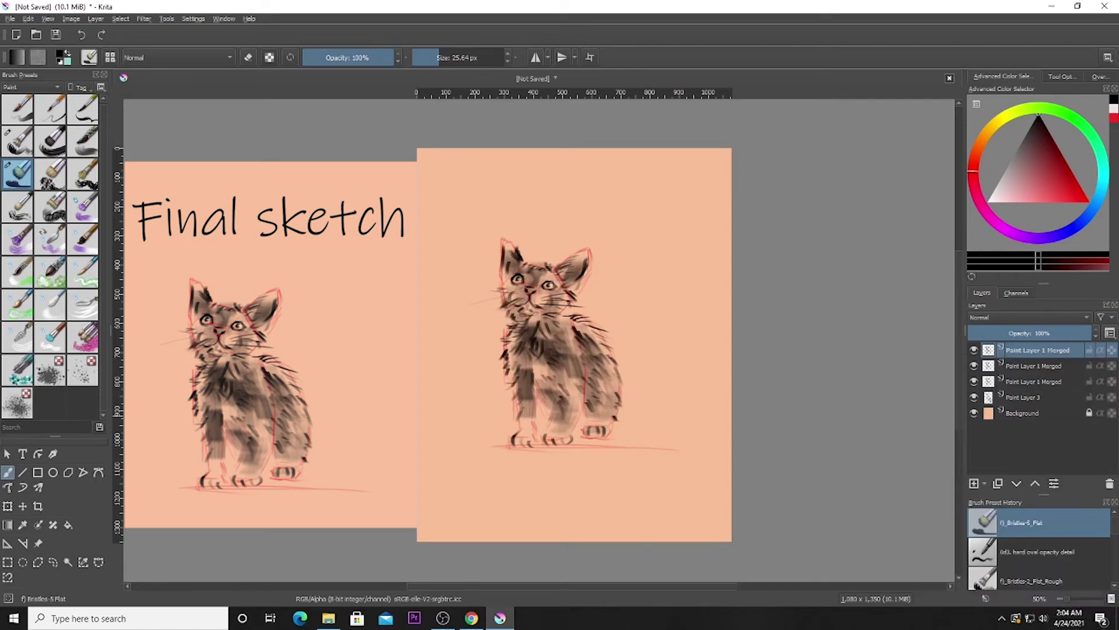
click(1019, 333)
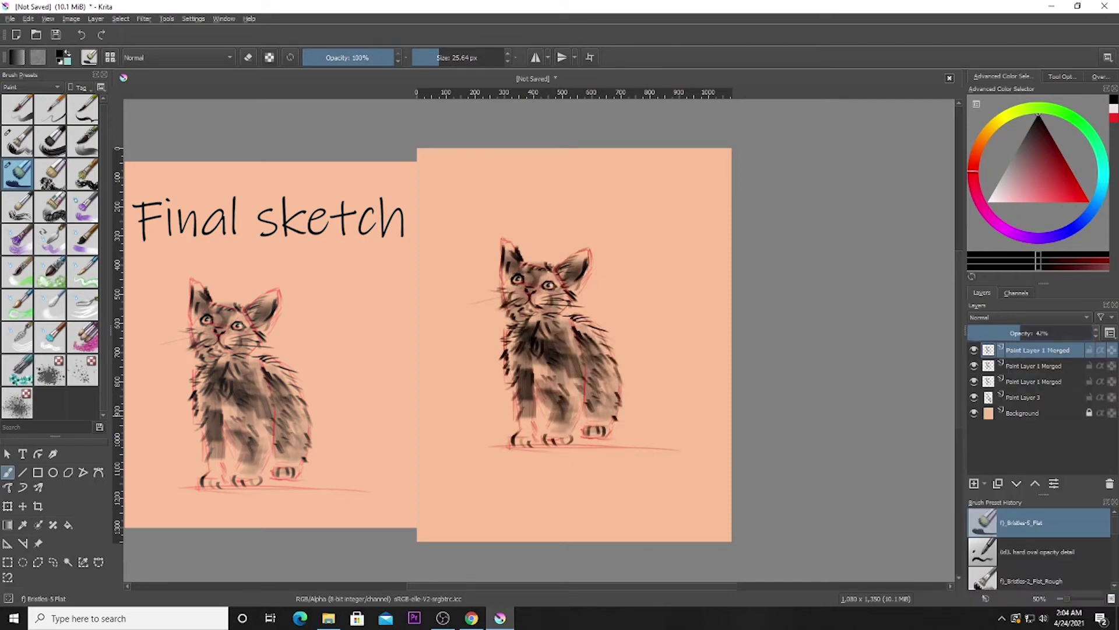
Step: Merge the three Paint Layer 1 Merged copies into one layer and merge that layer with Paint Layer 3
ctrl+click(1049, 365)
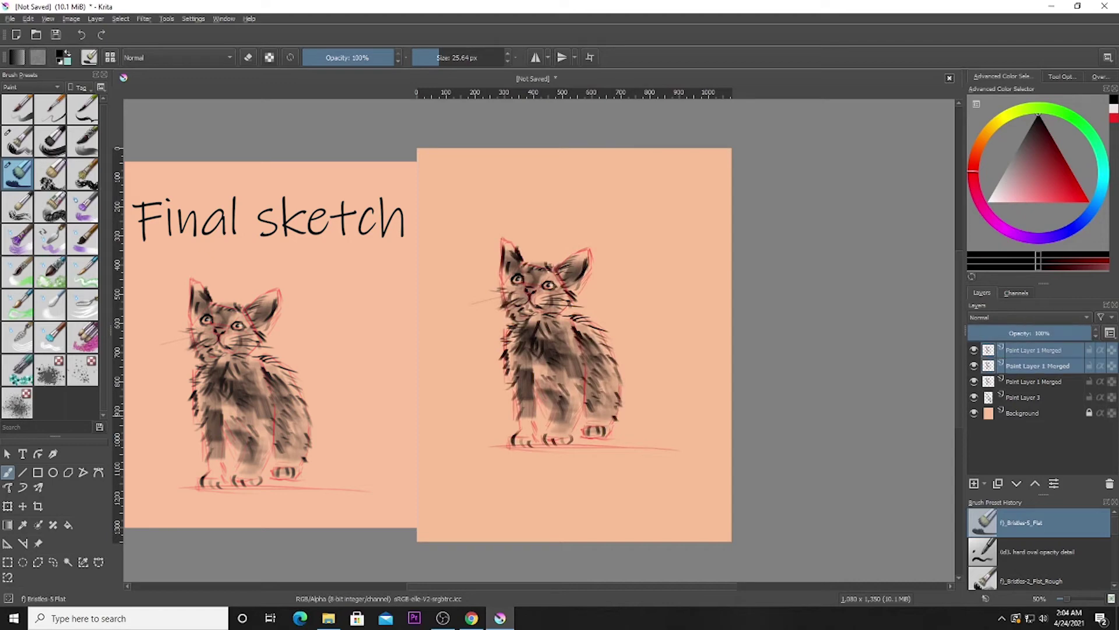
ctrl+click(1049, 381)
right_click(1067, 380)
click(976, 476)
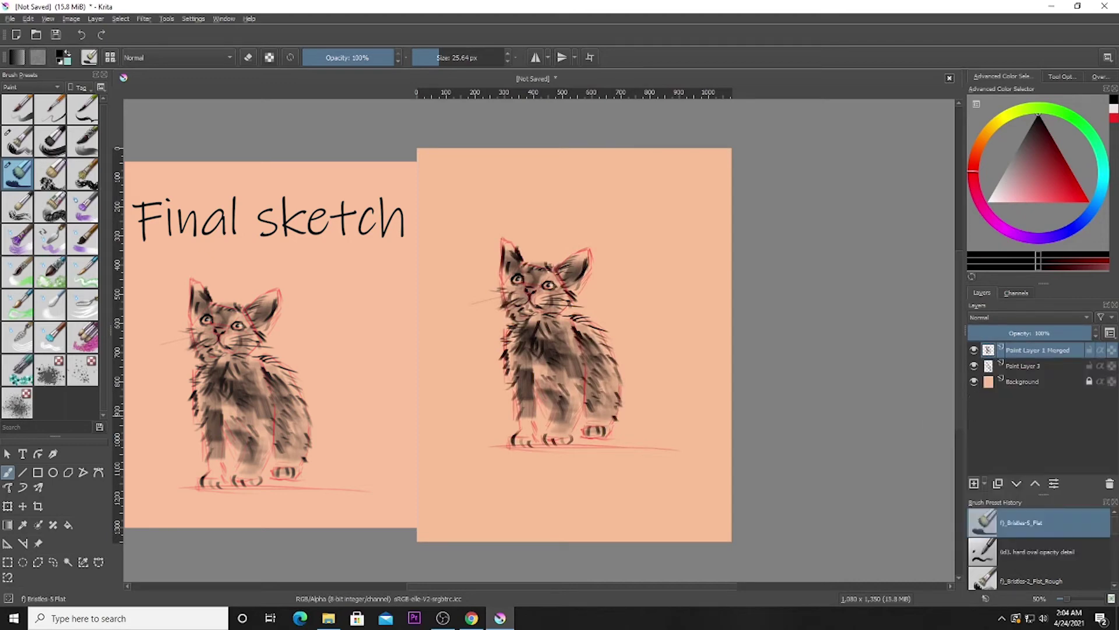
ctrl+click(1044, 366)
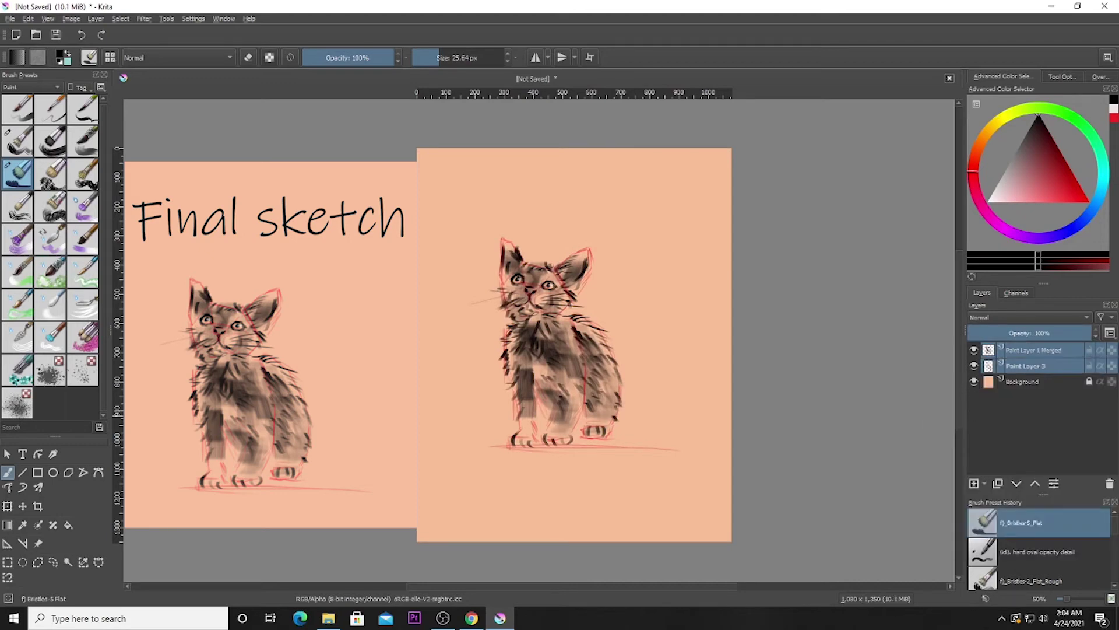
right_click(1026, 366)
click(977, 462)
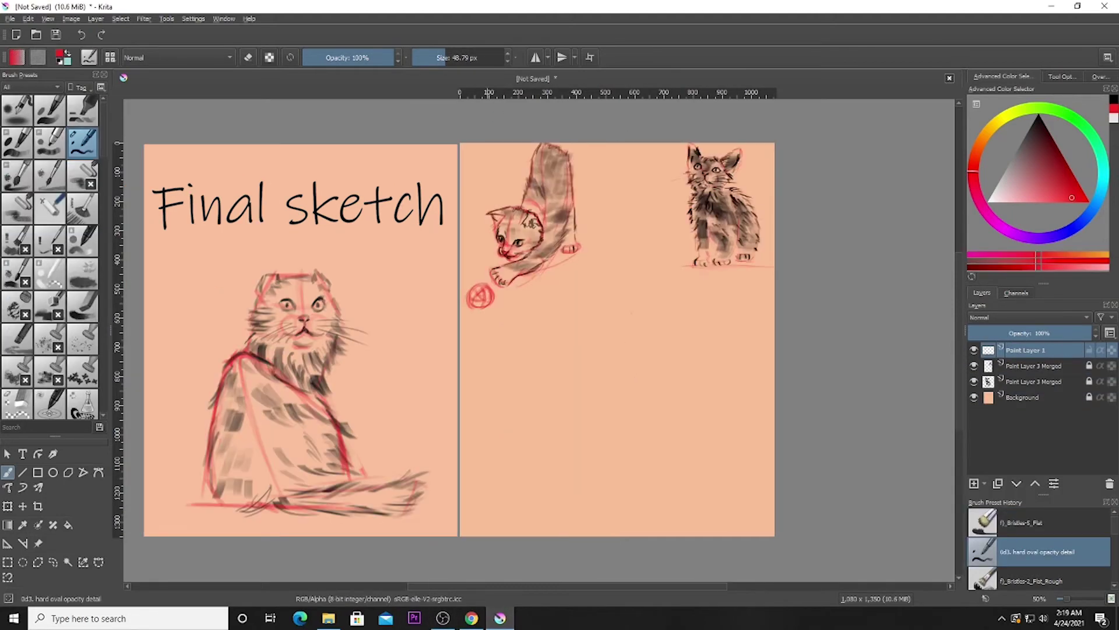
Step: Sketch the new cat's head in red at brush size 20.95 px, with its flat top, centre line, muzzle and mouth
mouse_move(632, 312)
shift+mouse_down()
mouse_move(599, 307)
mouse_move(603, 320)
mouse_move(612, 306)
mouse_move(585, 308)
shift+mouse_up()
drag(625, 306, 644, 342)
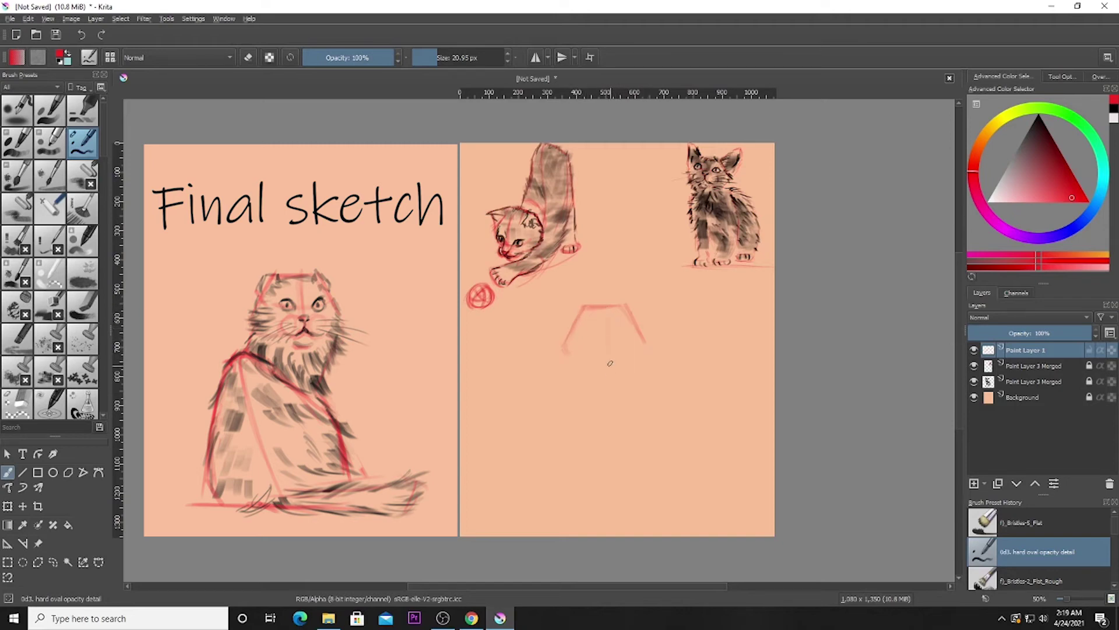
drag(608, 309, 613, 353)
drag(611, 345, 619, 344)
drag(613, 358, 607, 363)
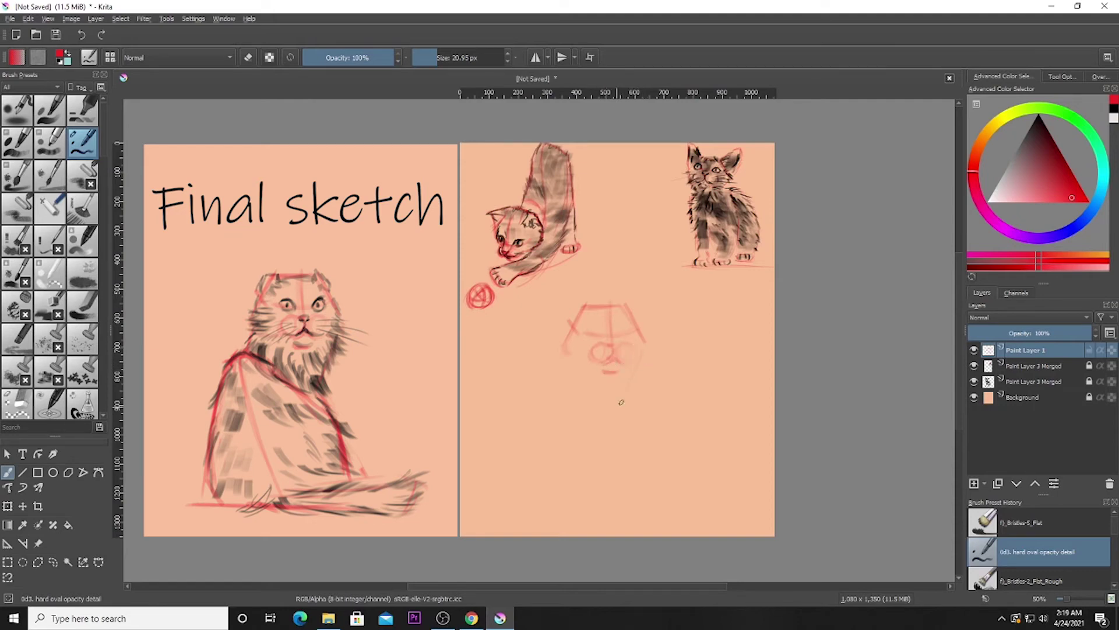
key(ctrl+z)
drag(643, 373, 635, 401)
key(ctrl)
key(ctrl+z)
key(ctrl+z)
Step: Sketch the neck ruff as two lines meeting in a point below the head, and add the left shoulder
drag(644, 364, 612, 419)
mouse_move(564, 359)
mouse_down()
mouse_move(557, 381)
mouse_move(619, 415)
mouse_up()
drag(561, 378, 549, 383)
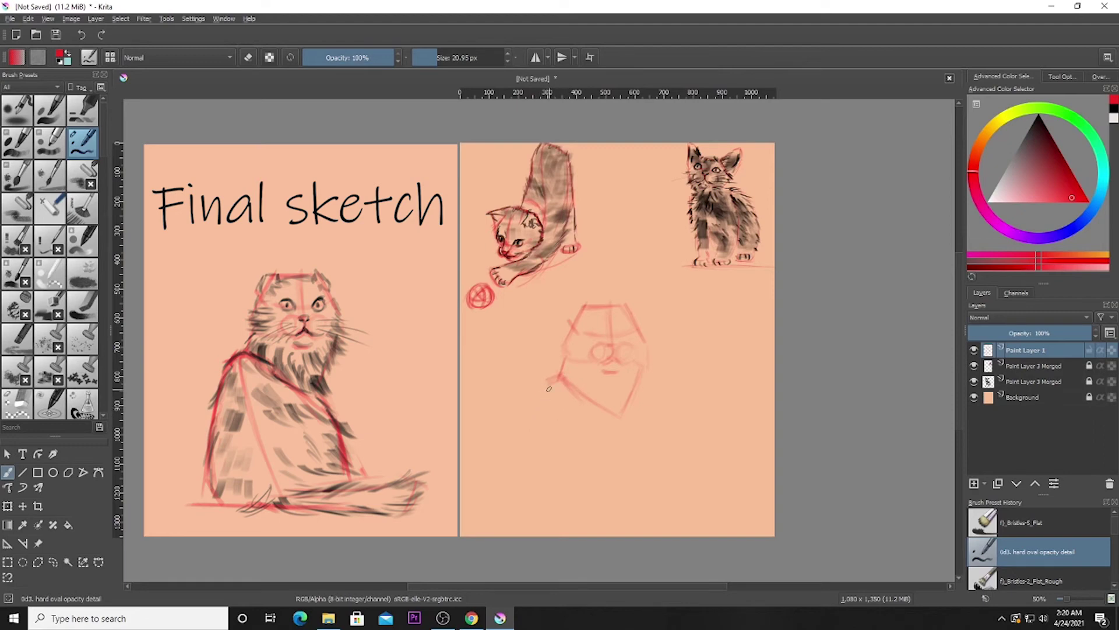
Step: Draw the left and right sides of the cat's body sloping outward from the ruff, redoing the right line once
mouse_move(546, 431)
mouse_down()
mouse_move(558, 378)
mouse_move(543, 453)
mouse_up()
drag(542, 392, 537, 475)
drag(630, 415, 655, 488)
key(ctrl+z)
drag(630, 417, 658, 485)
drag(549, 391, 523, 496)
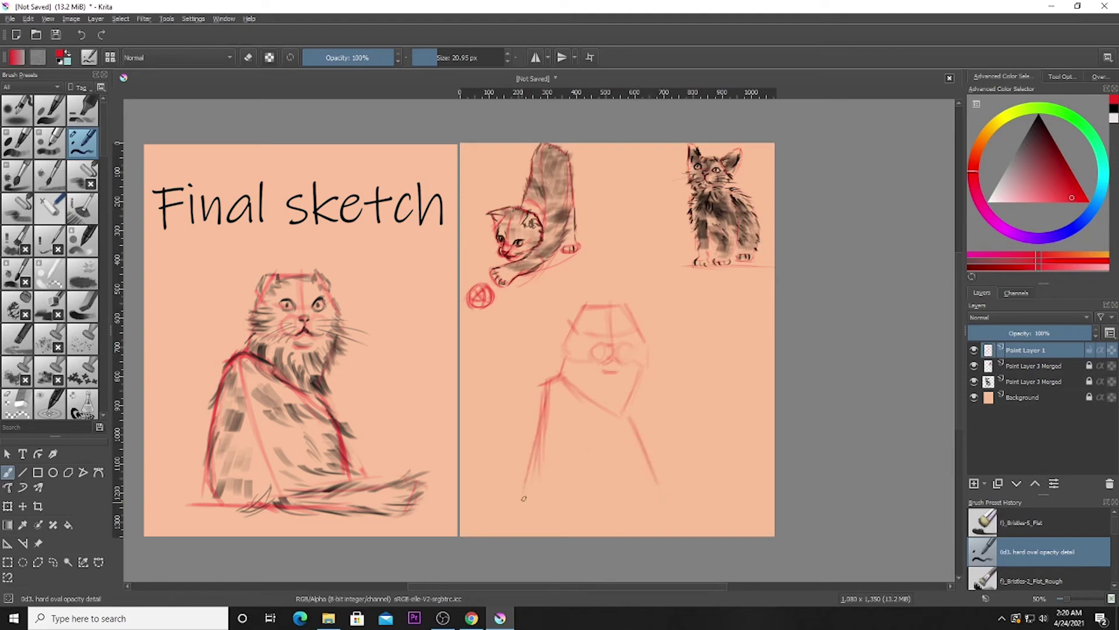
Step: Erase part of the doubled line on the body's left side and redraw that side down to the ground
key(e)
drag(546, 393, 541, 447)
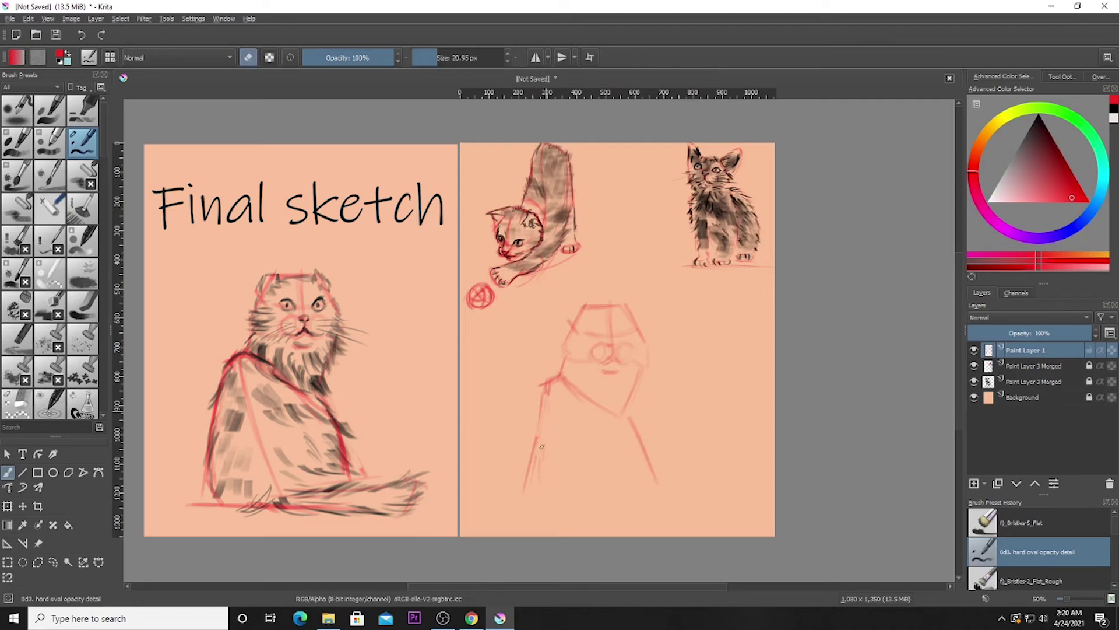
key(e)
mouse_move(547, 386)
mouse_down()
mouse_move(528, 462)
mouse_move(532, 507)
mouse_move(649, 519)
mouse_up()
Step: Sketch the ground line, the lower left curve of the body and the tail extending to the right
drag(510, 516, 668, 519)
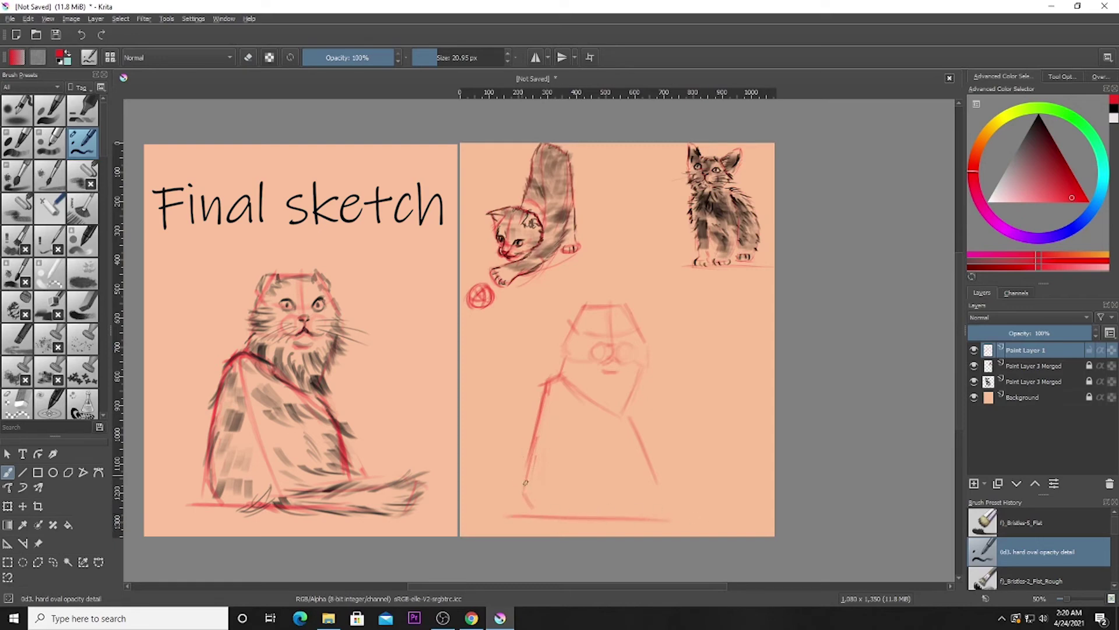
drag(528, 479, 538, 516)
mouse_move(581, 517)
mouse_down()
mouse_move(640, 516)
mouse_move(565, 514)
mouse_move(639, 526)
mouse_move(586, 500)
mouse_move(660, 507)
mouse_move(593, 502)
mouse_move(701, 492)
mouse_move(665, 508)
mouse_move(702, 489)
mouse_move(705, 523)
mouse_up()
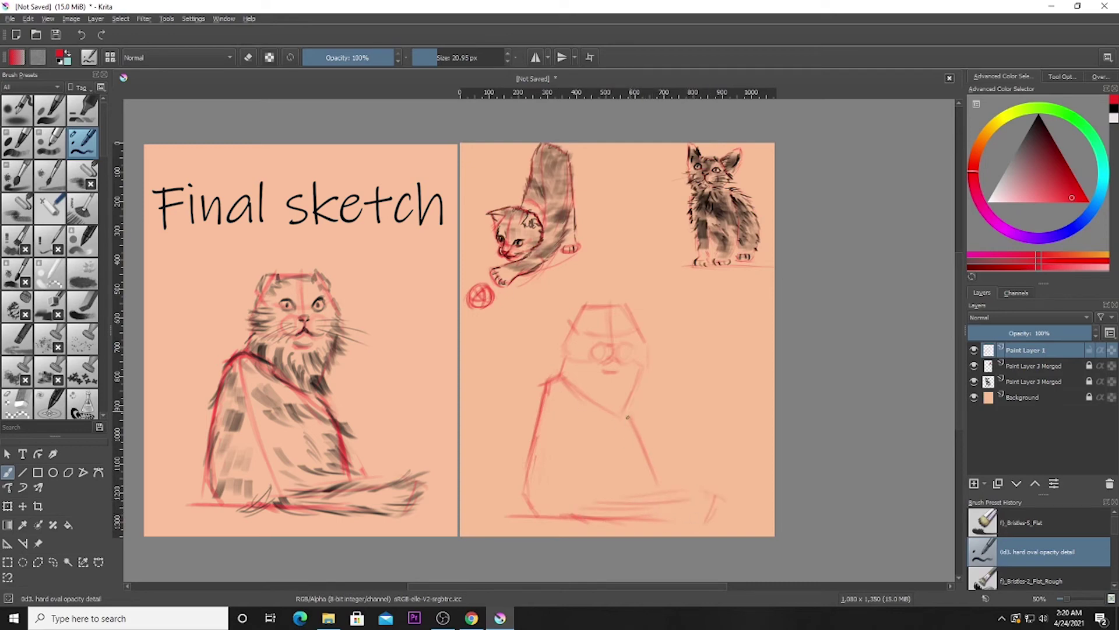
Step: Strengthen the body's right contour and shoulder line, and add the inner line running down from the left shoulder
drag(624, 416, 666, 489)
drag(561, 417, 586, 495)
drag(572, 381, 585, 391)
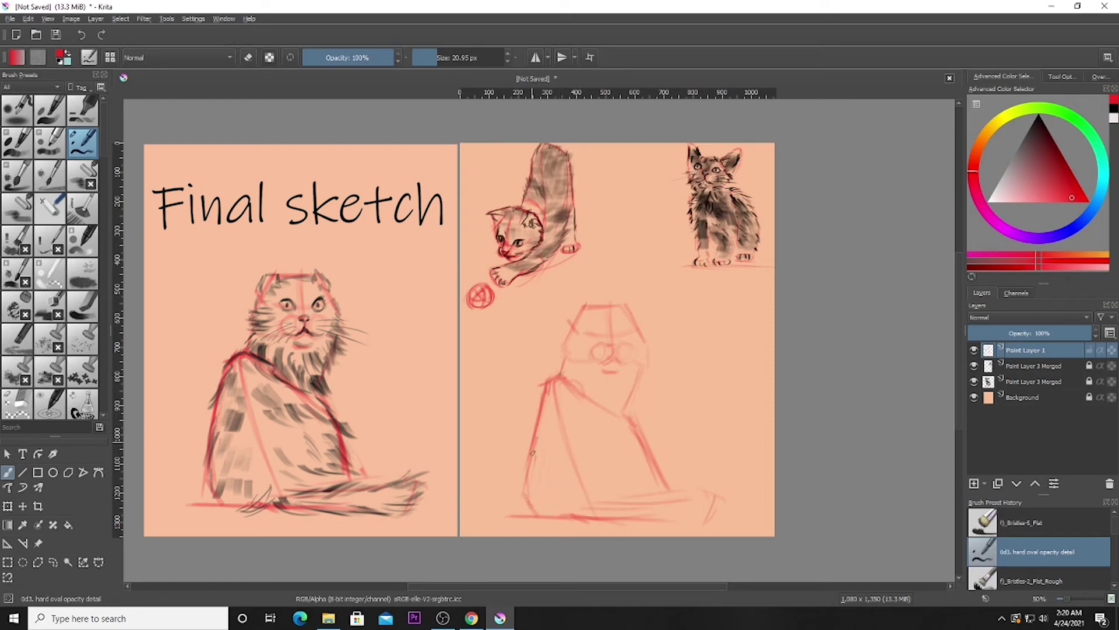
Step: Erase the rough left body contour and redraw it as a smoother curve from shoulder to ground
key(e)
drag(546, 394, 524, 492)
key(e)
key(e)
drag(534, 438, 535, 459)
key(e)
drag(547, 387, 523, 490)
mouse_move(539, 406)
mouse_down()
mouse_move(542, 493)
mouse_move(540, 434)
mouse_move(528, 457)
mouse_up()
key(e)
key(e)
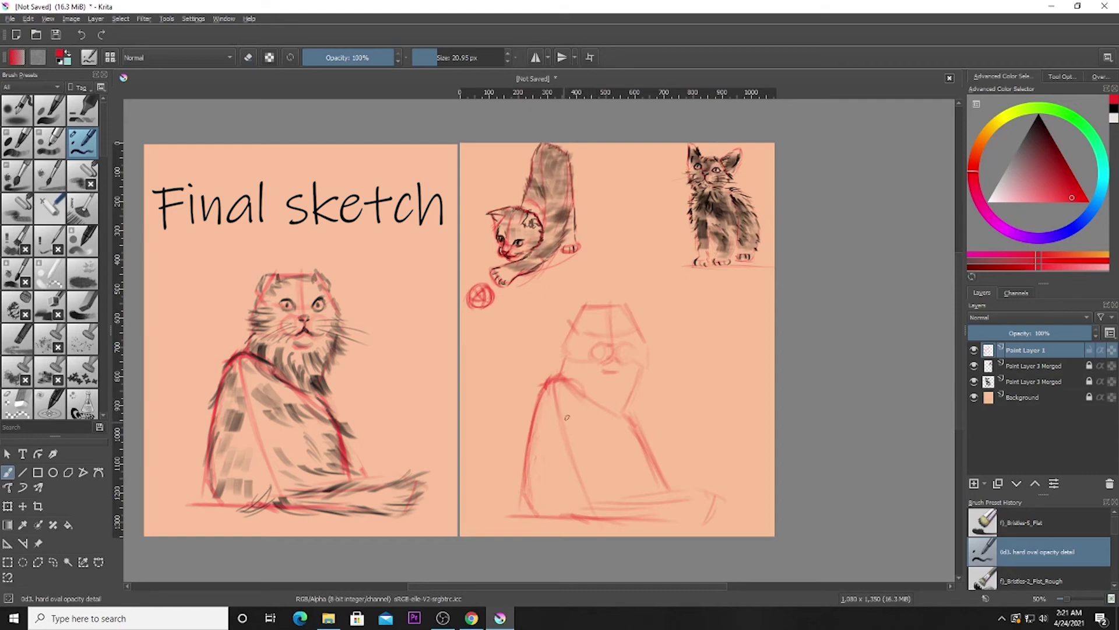
Step: Erase the straight right body contour and redraw it as a curve from the ruff to the tail
key(e)
drag(641, 434, 657, 466)
key(e)
mouse_move(580, 386)
mouse_down()
mouse_move(642, 442)
mouse_move(648, 485)
mouse_up()
drag(642, 444, 653, 490)
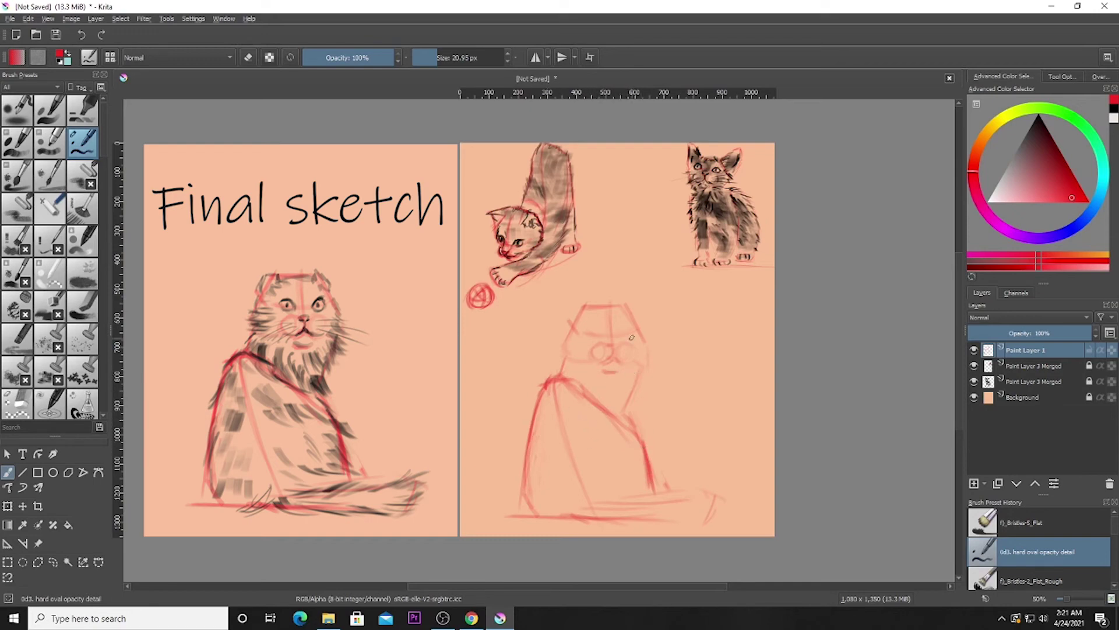
Step: Add a new layer on top and draw the cat's eyes, nose and mouth in black at brush size 15.63 px
key(Insert)
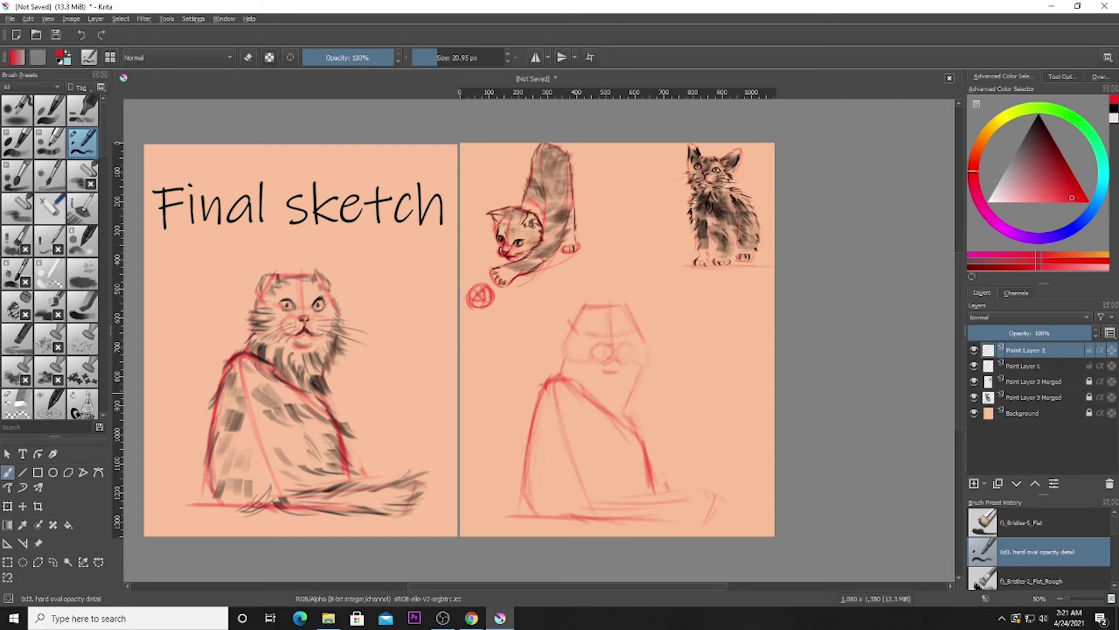
key(d)
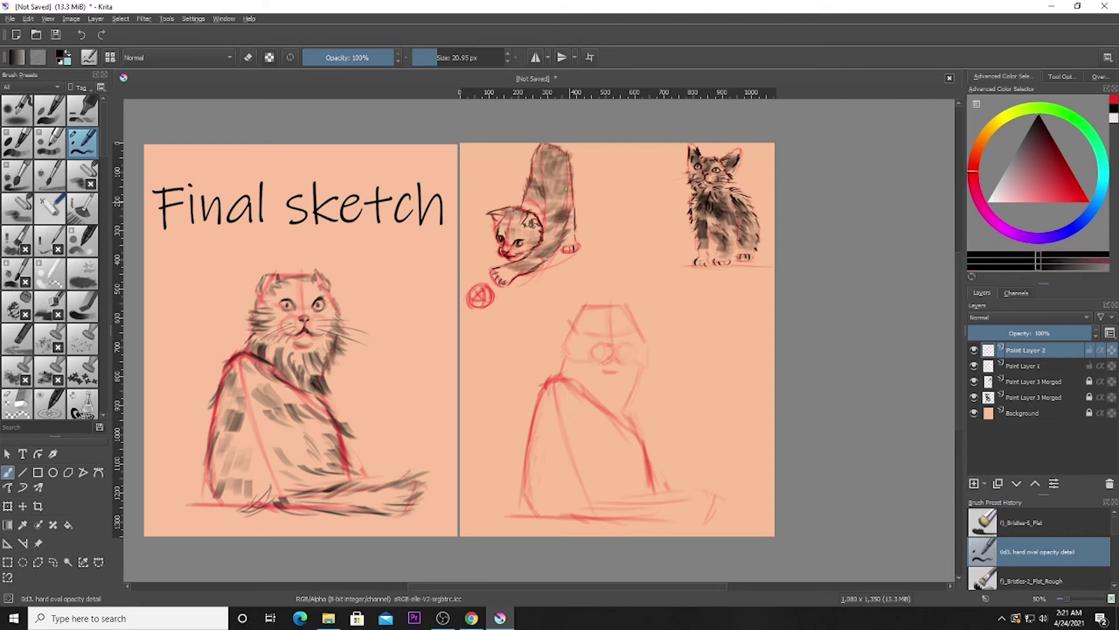
key(bracketleft)
key(bracketleft)
click(621, 334)
drag(626, 328, 622, 337)
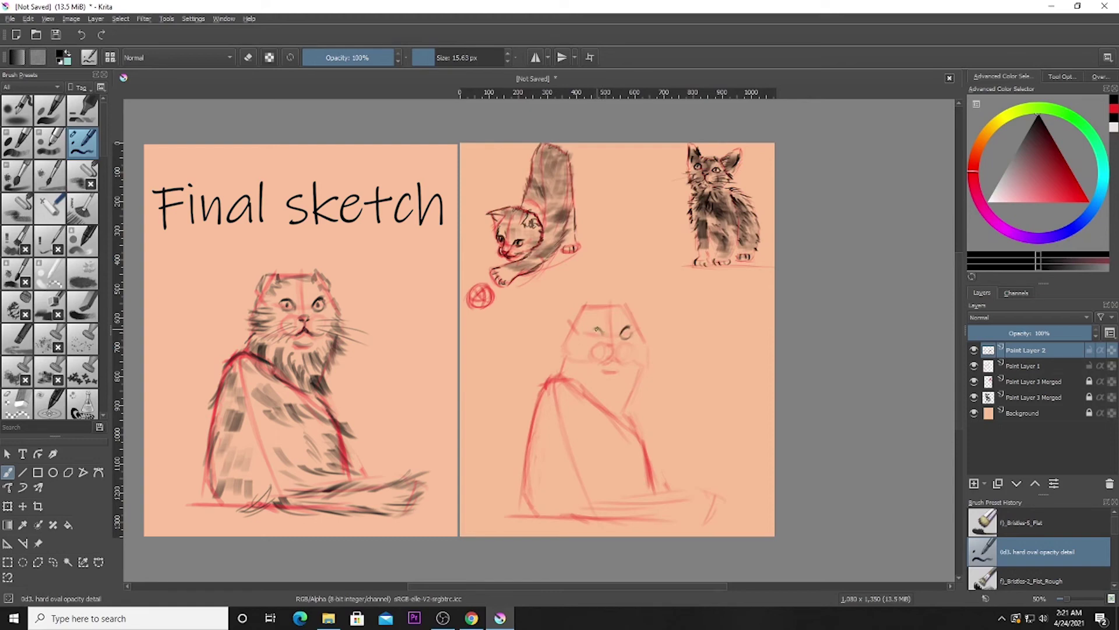
drag(592, 333, 601, 330)
click(626, 332)
click(625, 333)
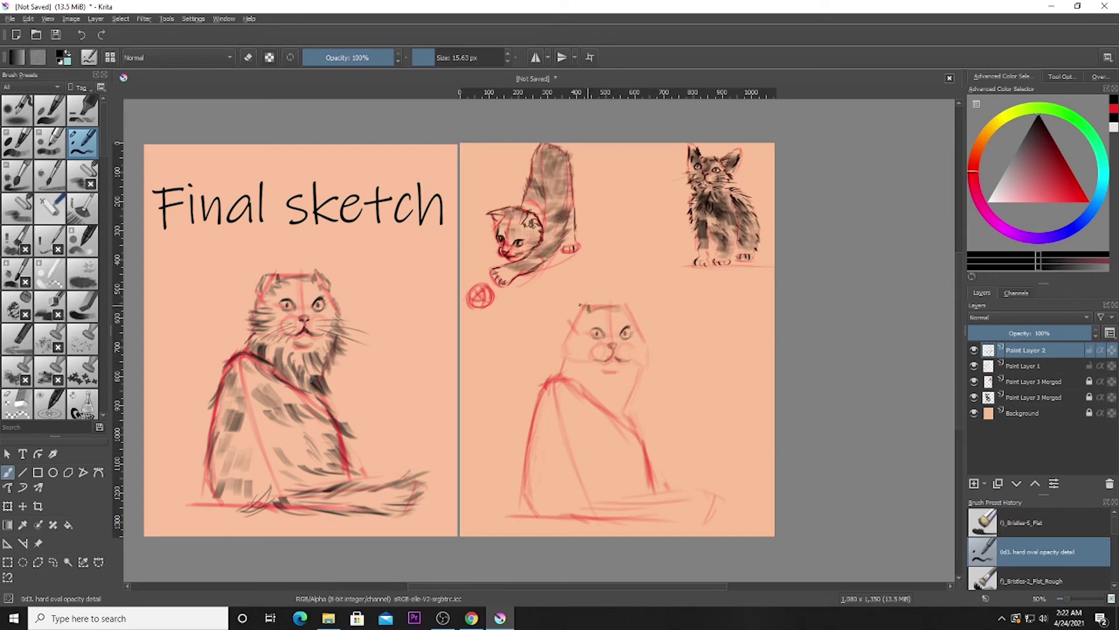
Step: Outline both ears and the cheeks with short black fur strokes, including the inner ear detail
drag(570, 320, 575, 308)
drag(623, 303, 637, 319)
drag(564, 338, 571, 355)
mouse_move(615, 370)
mouse_down()
mouse_move(604, 368)
mouse_move(644, 360)
mouse_up()
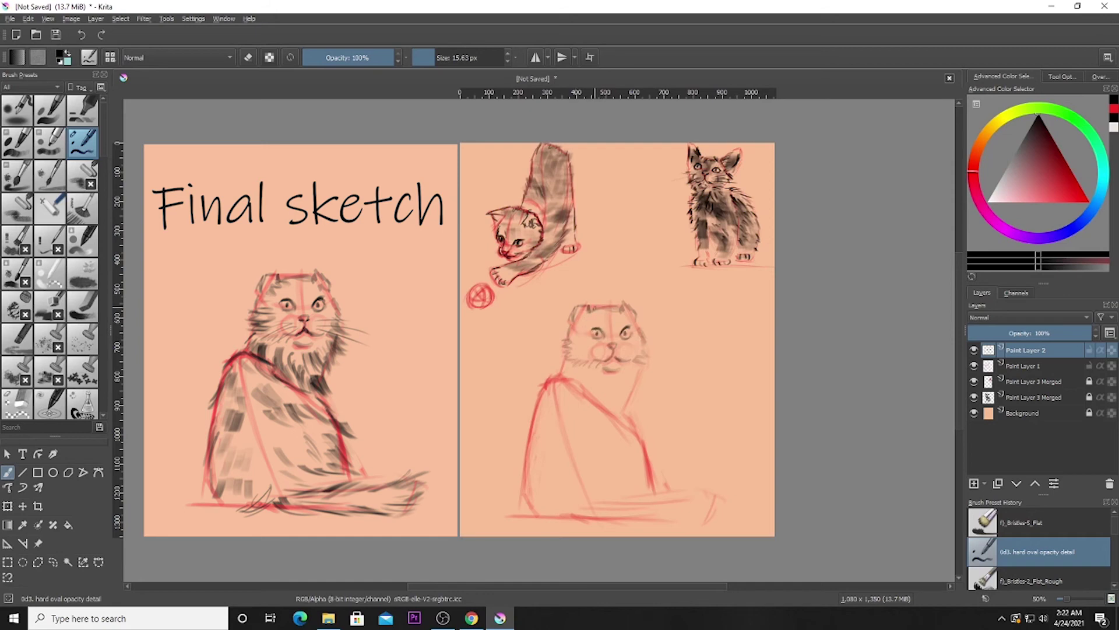
drag(580, 314, 586, 323)
drag(567, 359, 558, 368)
Step: Set the brush size to 22.44 px and fill the neck ruff with downward black fur strokes
click(437, 58)
drag(567, 366, 572, 380)
drag(643, 360, 636, 394)
mouse_move(631, 388)
mouse_down()
mouse_move(612, 402)
mouse_move(604, 385)
mouse_move(619, 411)
mouse_move(589, 393)
mouse_up()
mouse_move(578, 379)
mouse_down()
mouse_move(591, 402)
mouse_move(620, 411)
mouse_up()
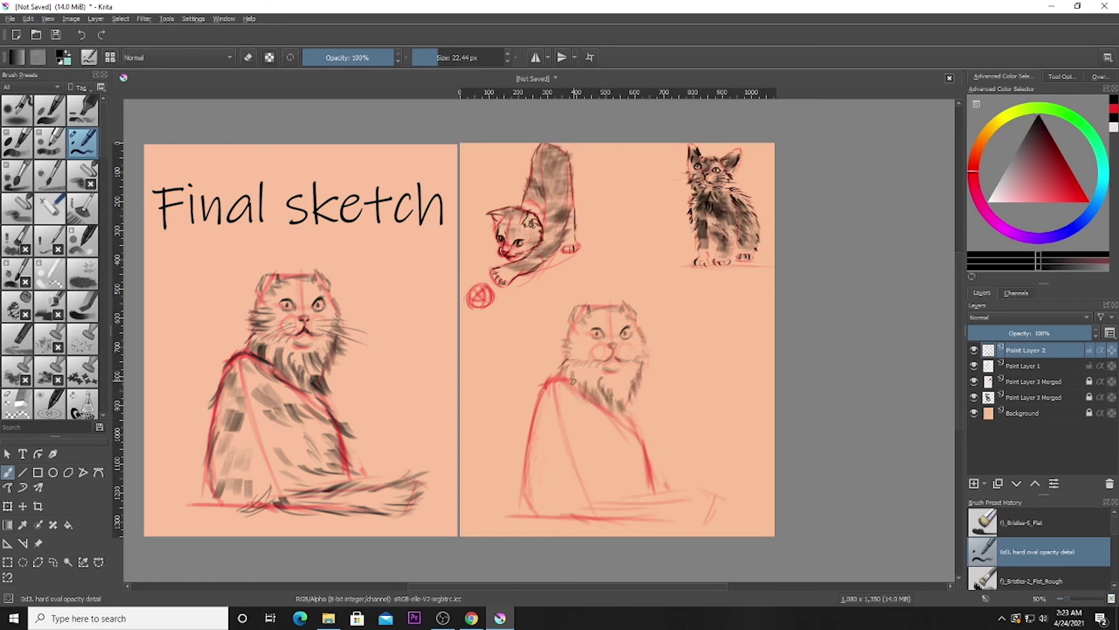
Step: Trace the left shoulder and left side of the body with black fur strokes
drag(551, 381, 527, 424)
drag(557, 379, 536, 408)
mouse_move(535, 449)
mouse_down()
mouse_move(525, 483)
mouse_move(531, 441)
mouse_move(532, 508)
mouse_up()
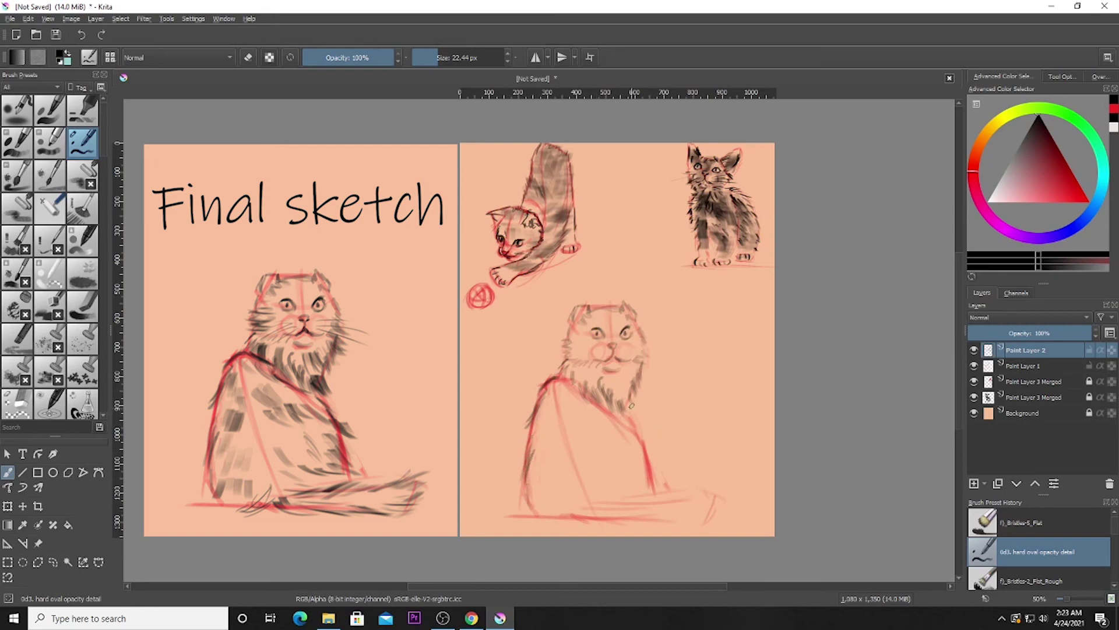
Step: Add small black fur patches on the upper body below the ruff and set the brush size to 13 px
click(446, 57)
drag(568, 411, 588, 423)
click(435, 60)
key(bracketleft)
drag(585, 396, 616, 417)
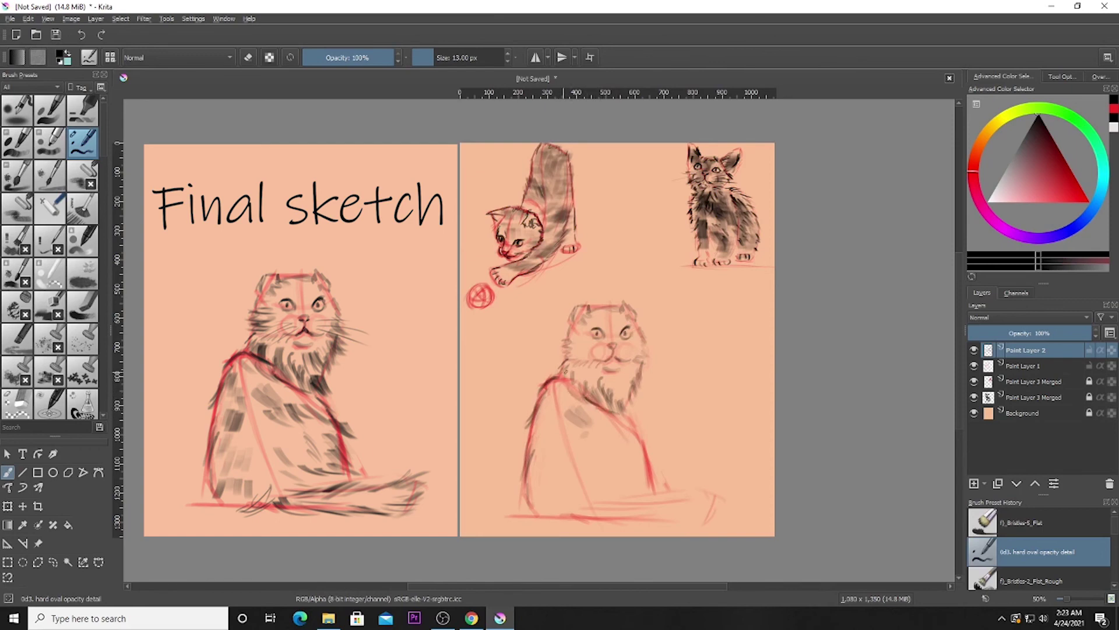
Step: Add black fur strokes along the shoulder line, the tip of the ruff and the body's right contour
mouse_move(565, 376)
mouse_down()
mouse_move(581, 387)
mouse_move(562, 378)
mouse_up()
mouse_move(629, 404)
mouse_down()
mouse_move(620, 415)
mouse_move(620, 393)
mouse_up()
drag(629, 377, 644, 446)
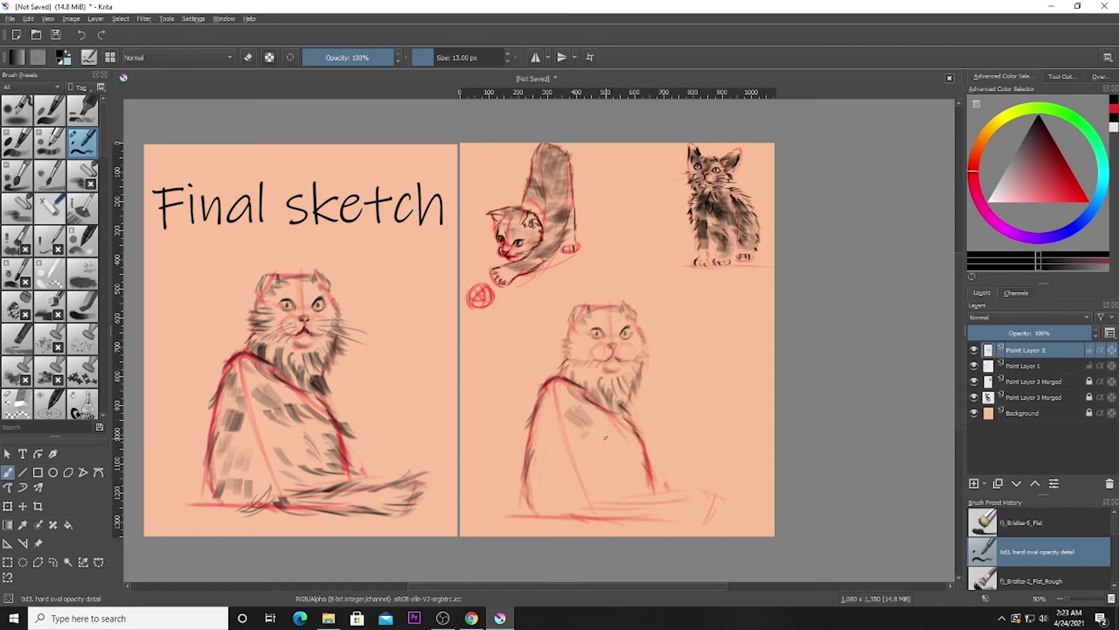
Step: Draw black fur strokes on the flank, at the base of the tail and along the tail's length
drag(612, 448, 625, 468)
mouse_move(575, 501)
mouse_down()
mouse_move(550, 521)
mouse_move(584, 514)
mouse_move(627, 526)
mouse_up()
mouse_move(595, 502)
mouse_down()
mouse_move(697, 492)
mouse_move(704, 513)
mouse_move(711, 493)
mouse_move(699, 520)
mouse_up()
drag(714, 515, 691, 526)
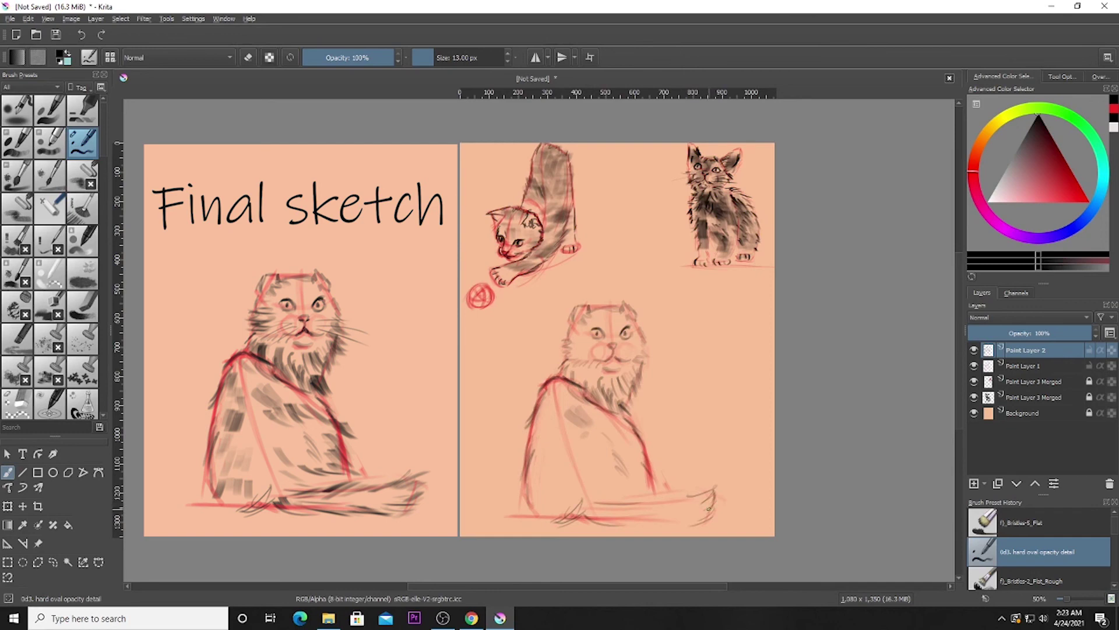
key(ctrl+z)
key(ctrl+z)
key(ctrl+z)
key(ctrl+z)
Step: Add a layer above the upper Paint Layer 3 Merged and shade the body's left part and the tail with Bristles-5 Flat
click(32, 87)
click(31, 150)
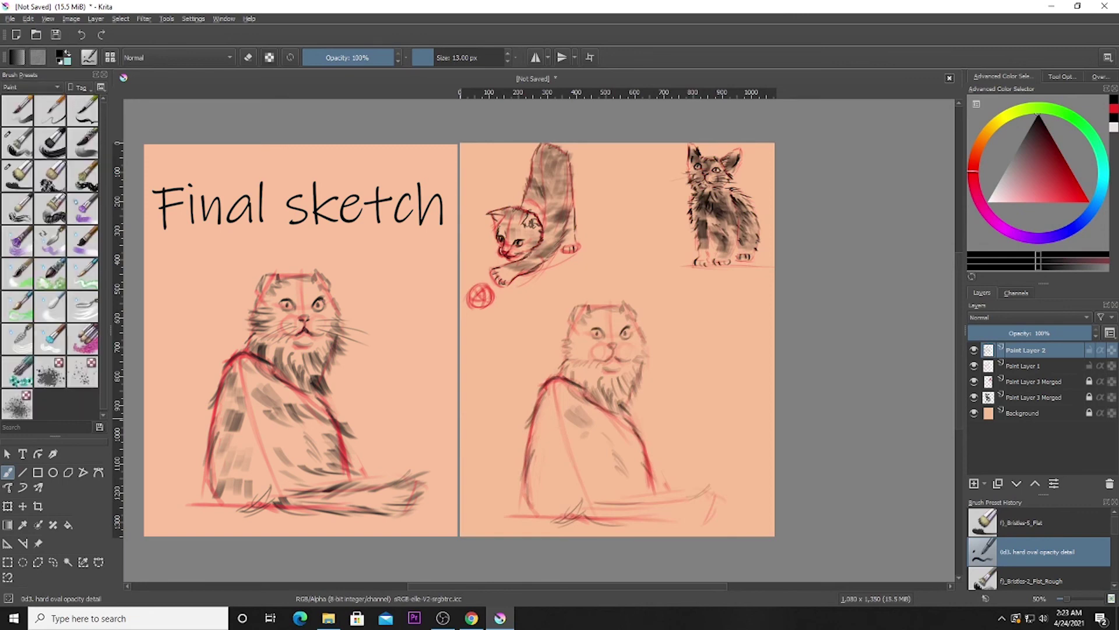
click(26, 172)
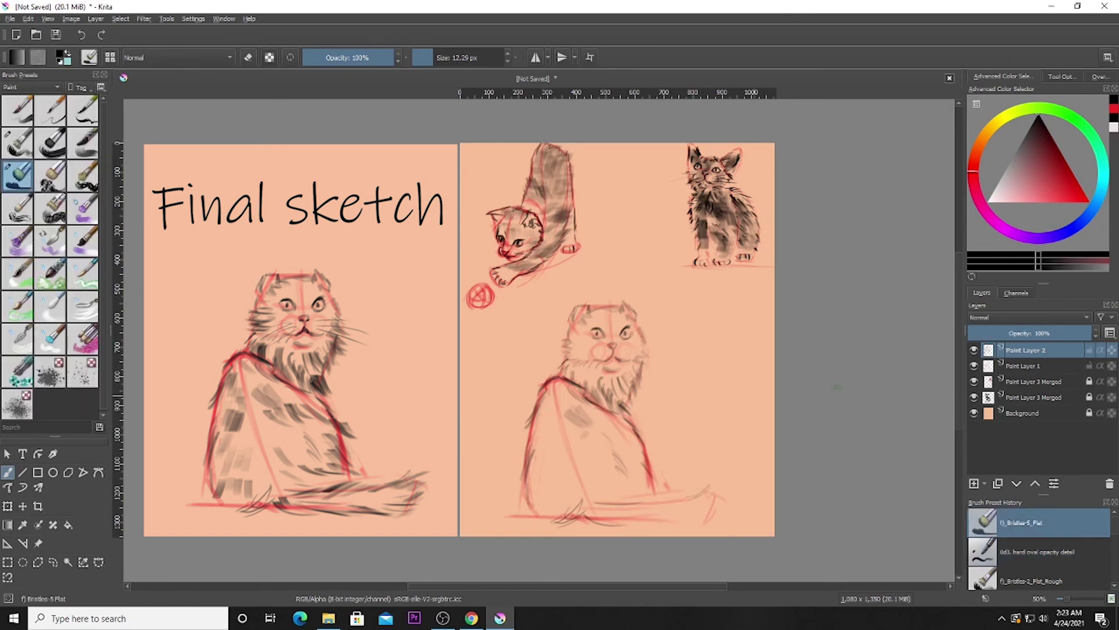
click(1014, 381)
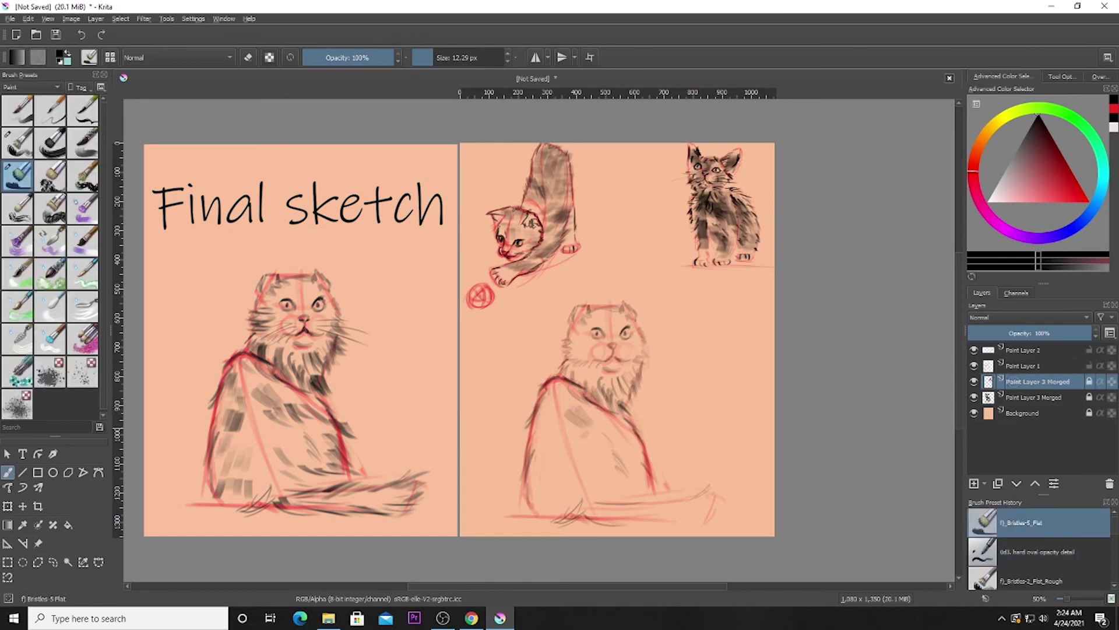
click(973, 484)
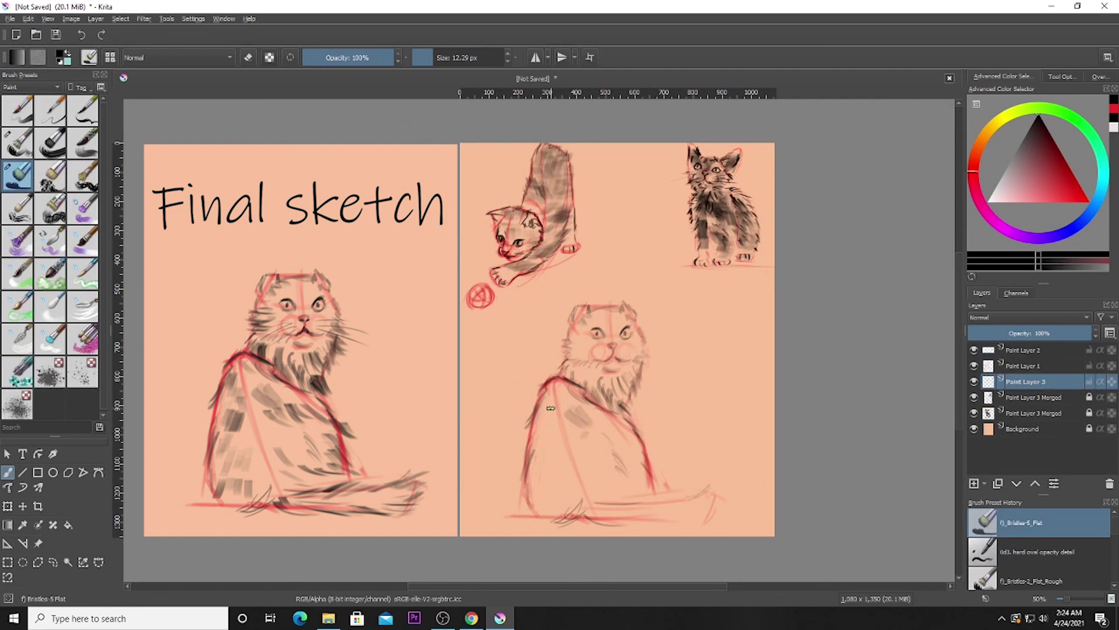
mouse_move(544, 398)
mouse_down()
mouse_move(560, 467)
mouse_move(554, 433)
mouse_move(547, 448)
mouse_move(542, 435)
mouse_move(544, 467)
mouse_move(532, 464)
mouse_move(549, 484)
mouse_move(564, 476)
mouse_move(535, 517)
mouse_move(533, 508)
mouse_move(616, 487)
mouse_move(595, 532)
mouse_move(588, 513)
mouse_move(639, 505)
mouse_move(629, 495)
mouse_move(594, 513)
mouse_move(638, 523)
mouse_move(607, 506)
mouse_move(733, 489)
mouse_move(698, 498)
mouse_move(720, 506)
mouse_move(690, 528)
mouse_move(671, 523)
mouse_move(700, 530)
mouse_move(650, 524)
mouse_move(680, 525)
mouse_up()
mouse_move(606, 511)
mouse_down()
mouse_move(643, 515)
mouse_move(624, 527)
mouse_move(723, 514)
mouse_up()
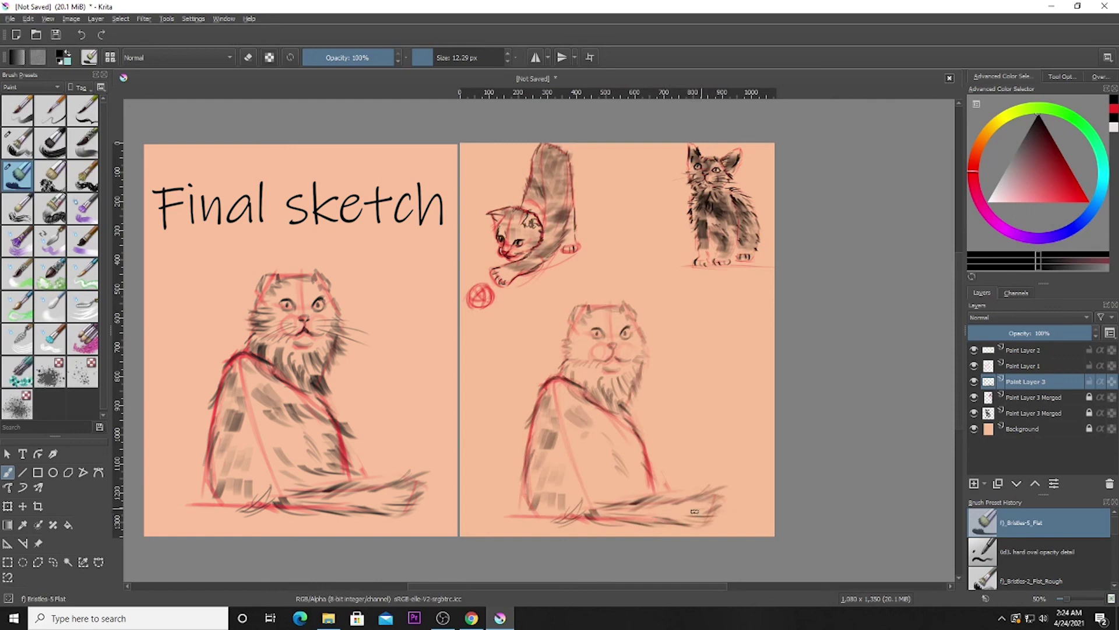
Step: Shade the cat's flank, right contour and the tip of the ruff with flat bristle fur strokes
mouse_move(633, 468)
mouse_down()
mouse_move(642, 477)
mouse_move(652, 464)
mouse_move(647, 485)
mouse_up()
mouse_move(563, 421)
mouse_down()
mouse_move(623, 453)
mouse_move(611, 424)
mouse_move(560, 391)
mouse_move(575, 394)
mouse_move(602, 476)
mouse_move(627, 502)
mouse_move(618, 486)
mouse_move(665, 487)
mouse_up()
mouse_move(638, 466)
mouse_down()
mouse_move(658, 479)
mouse_move(665, 460)
mouse_move(649, 450)
mouse_up()
drag(624, 400, 635, 414)
drag(620, 403, 633, 416)
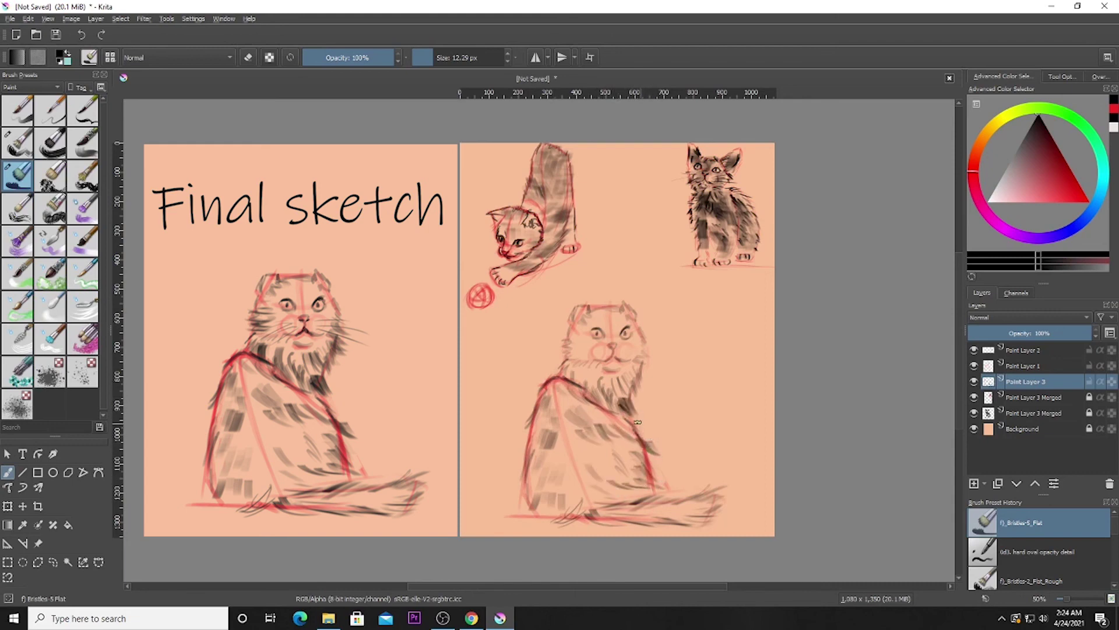
Step: Shade the fur on both cheeks and the sides of the ruff with the flat bristle brush
mouse_move(570, 371)
mouse_down()
mouse_move(595, 383)
mouse_move(639, 385)
mouse_move(637, 375)
mouse_move(614, 380)
mouse_move(627, 395)
mouse_move(633, 370)
mouse_move(642, 380)
mouse_move(638, 365)
mouse_move(657, 371)
mouse_move(651, 336)
mouse_move(652, 360)
mouse_up()
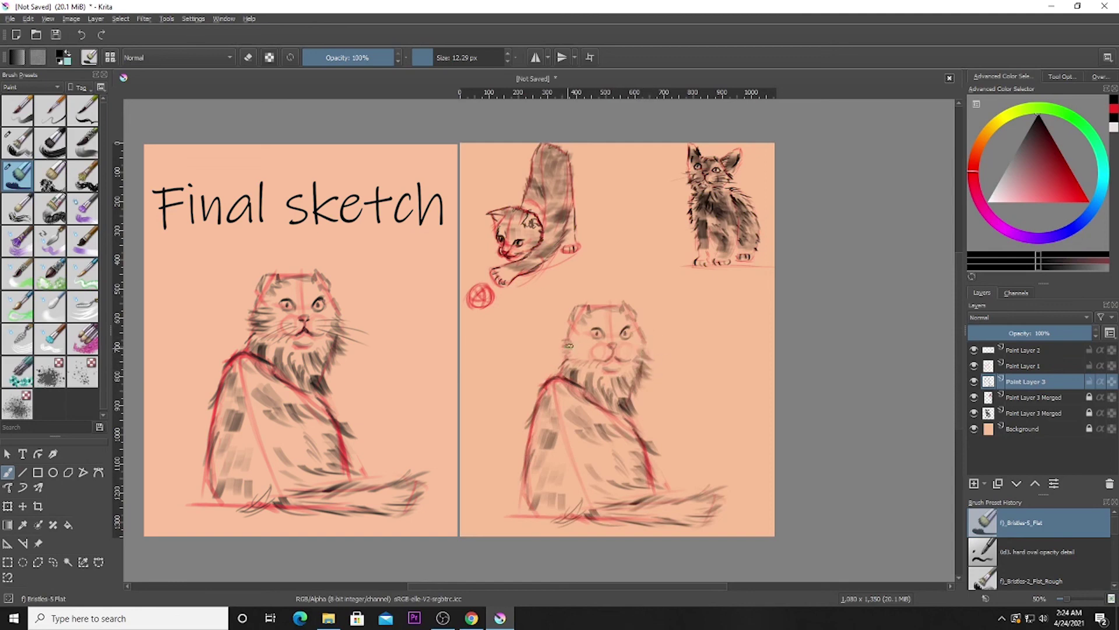
mouse_move(566, 357)
mouse_down()
mouse_move(585, 354)
mouse_move(581, 341)
mouse_move(583, 352)
mouse_up()
Step: Draw thin black whiskers and darken the mouth with the hard oval opacity detail brush at 8 px
click(31, 87)
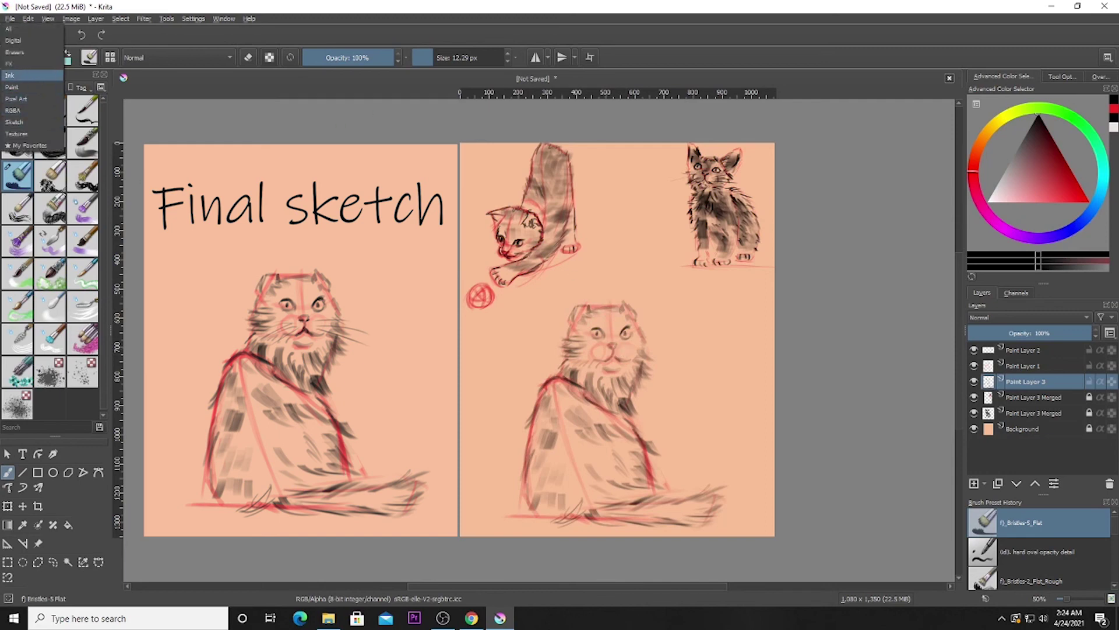
click(9, 29)
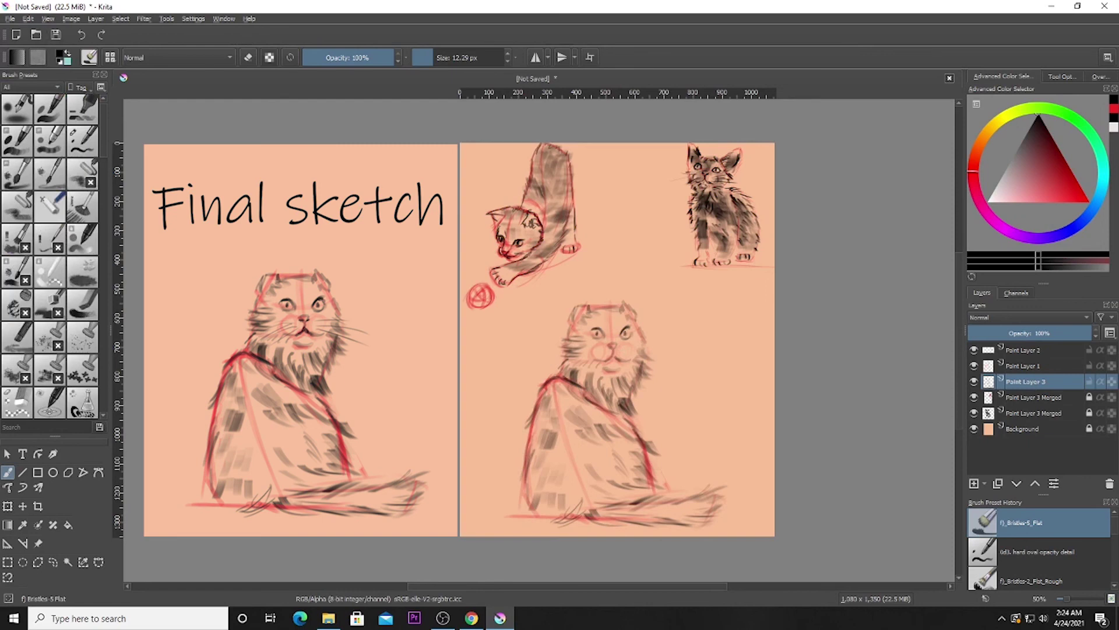
click(82, 140)
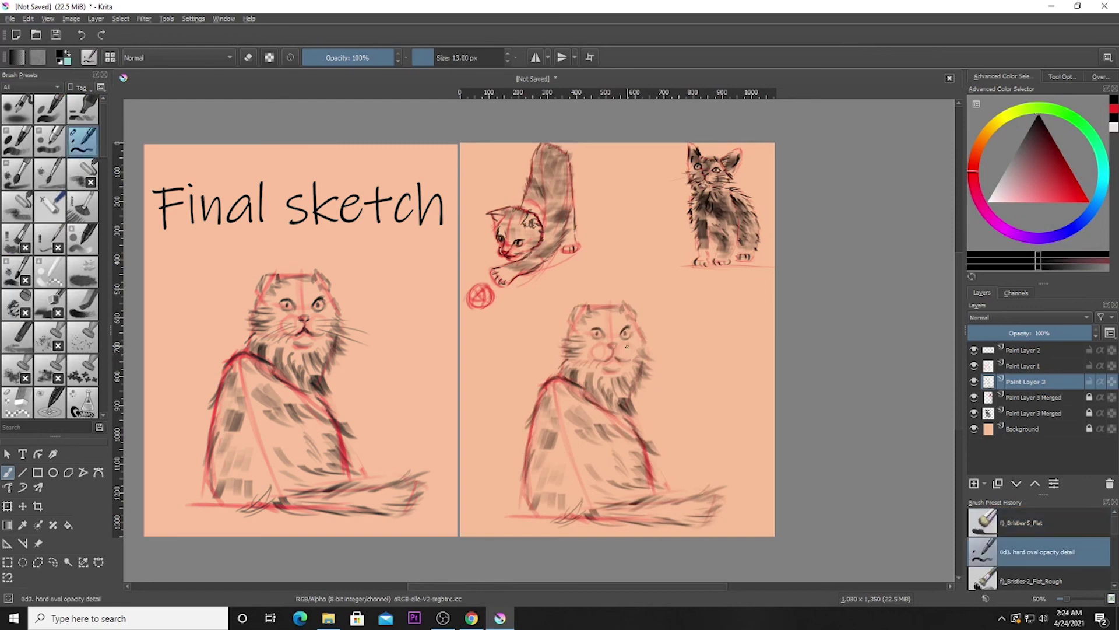
key(bracketleft)
drag(626, 355, 666, 368)
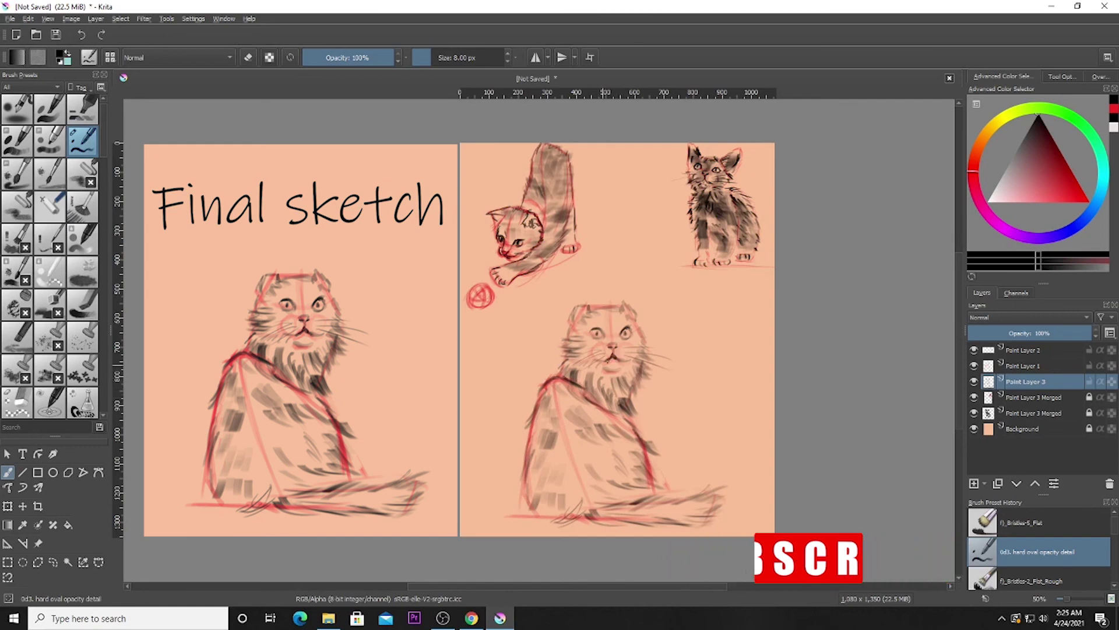
key(e)
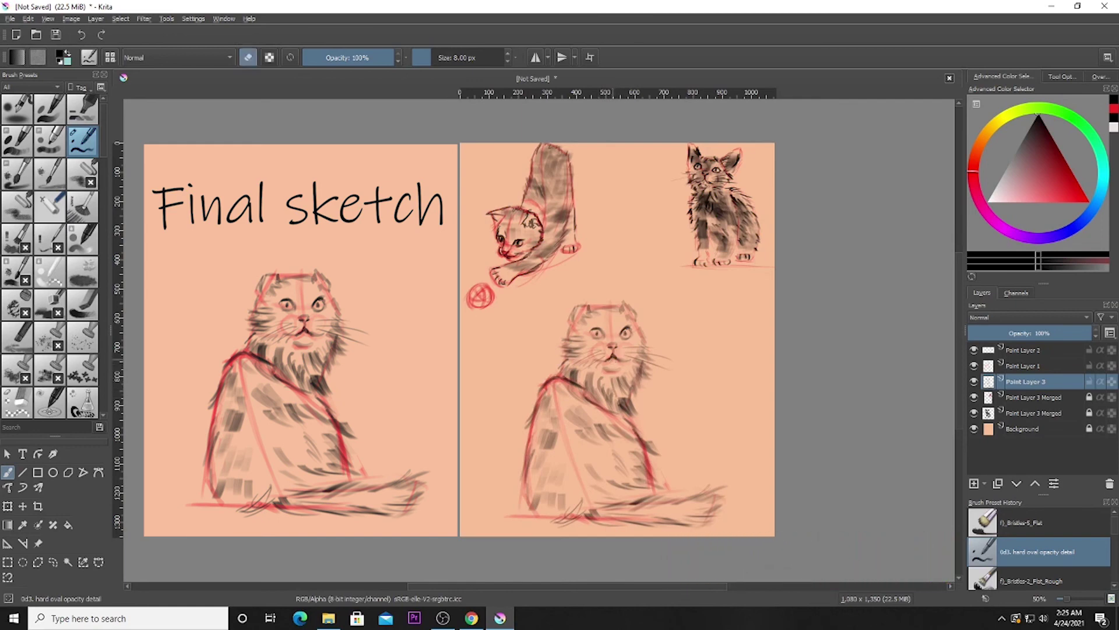
key(e)
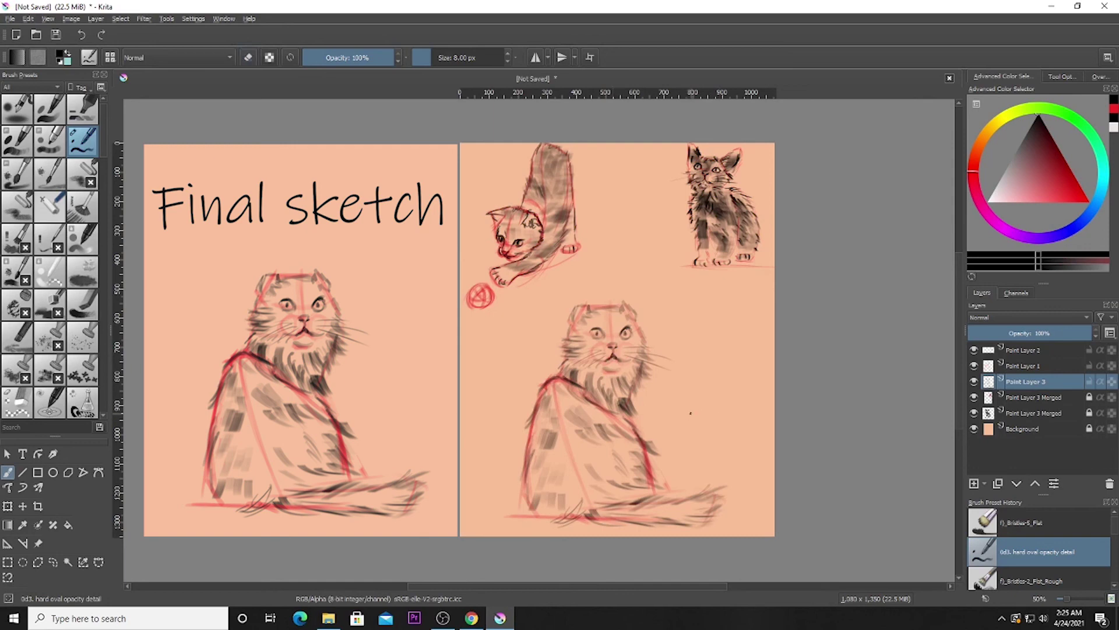